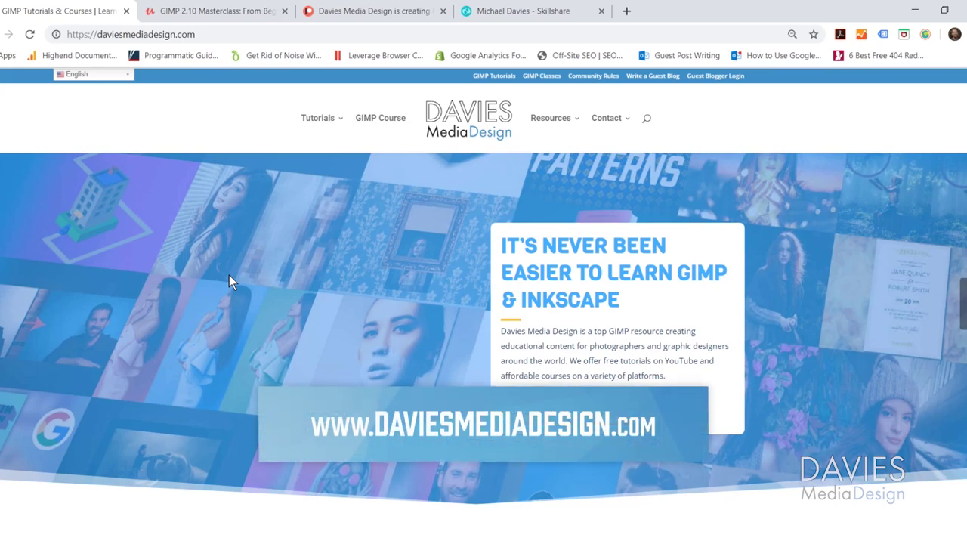
Step: Duplicate the portrait layer and rename the copy 'High Pass'
scroll(228, 275, down, 6)
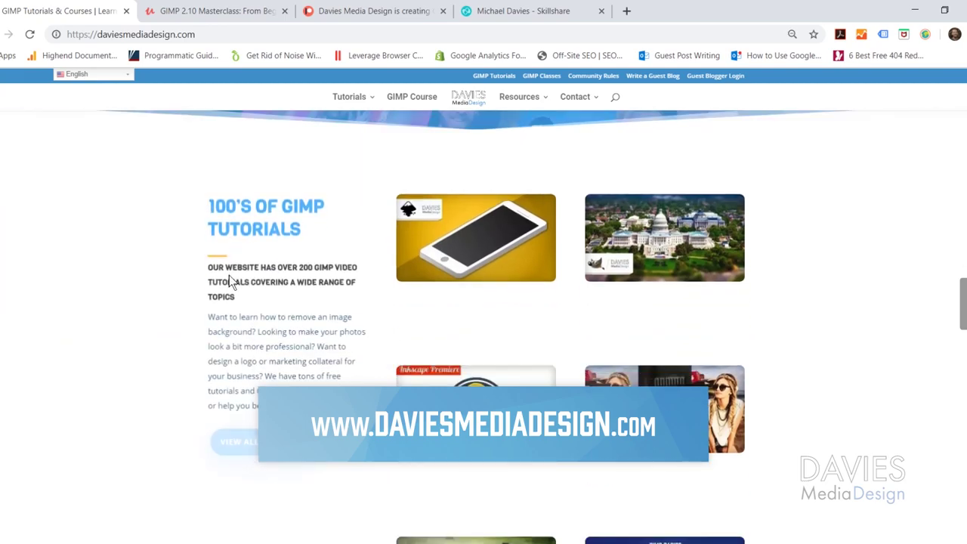
scroll(229, 275, down, 8)
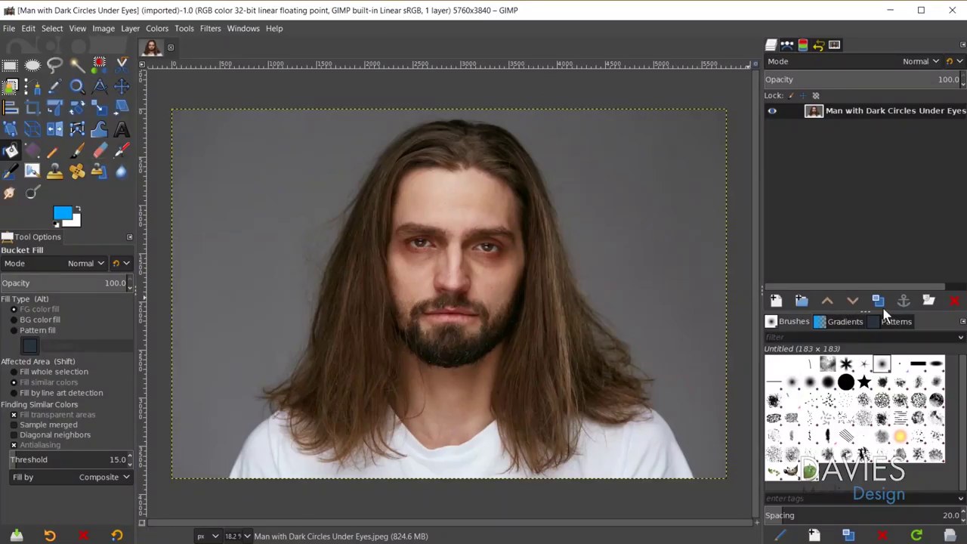
click(878, 302)
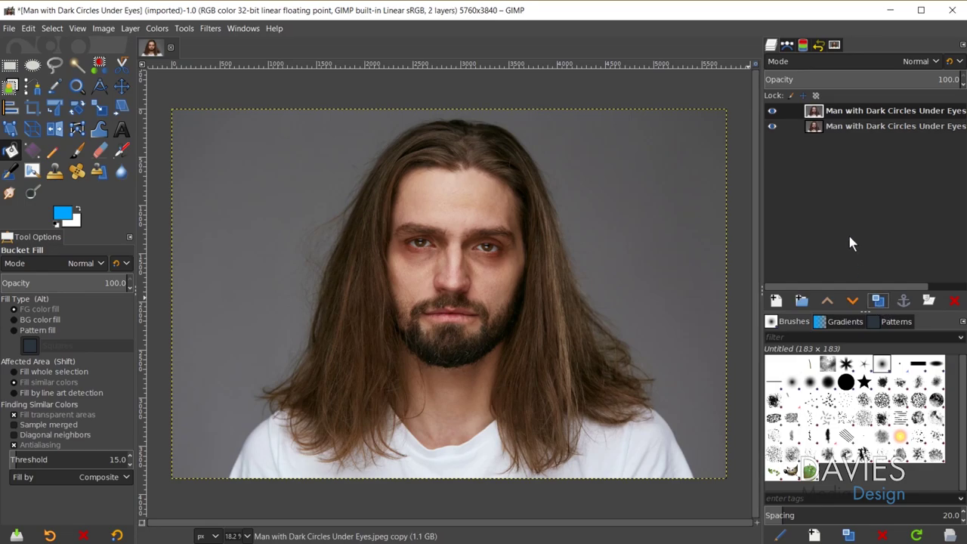
double_click(876, 111)
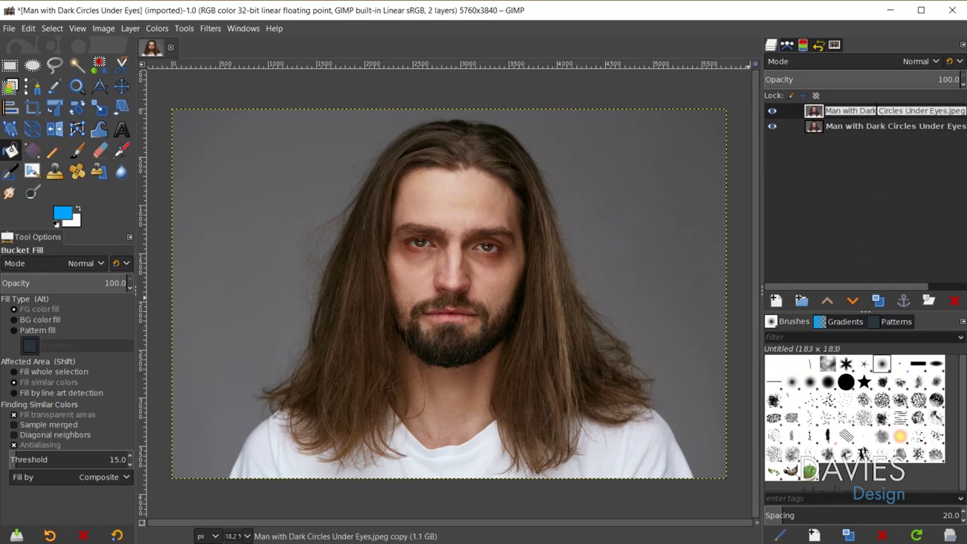
text(High Pass)
key(Return)
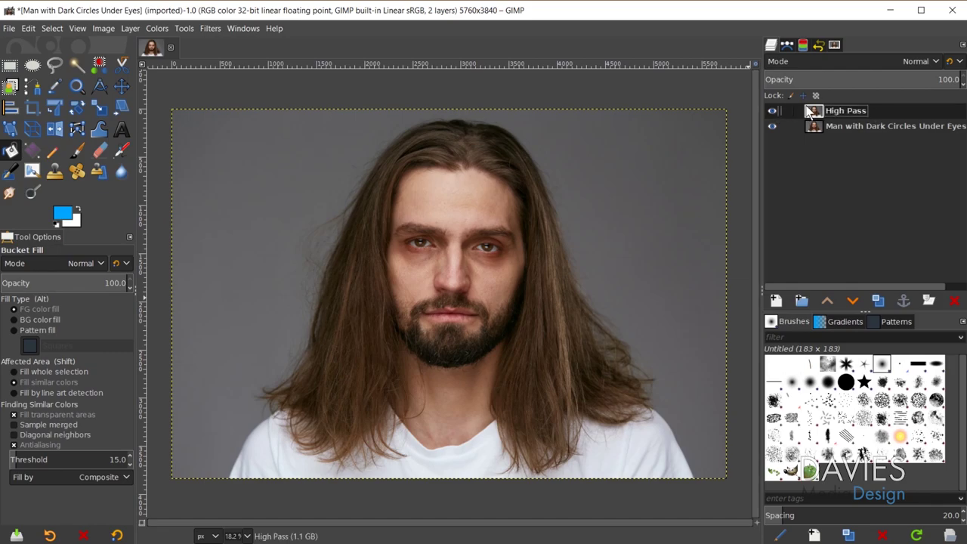
Step: Bring up the Filters > Enhance > High Pass settings for the High Pass layer
click(209, 30)
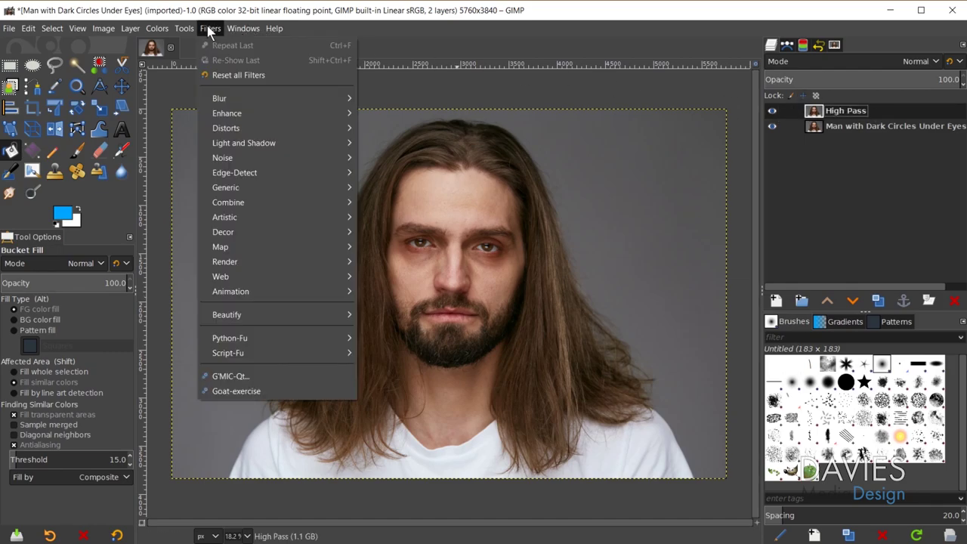
mouse_move(236, 115)
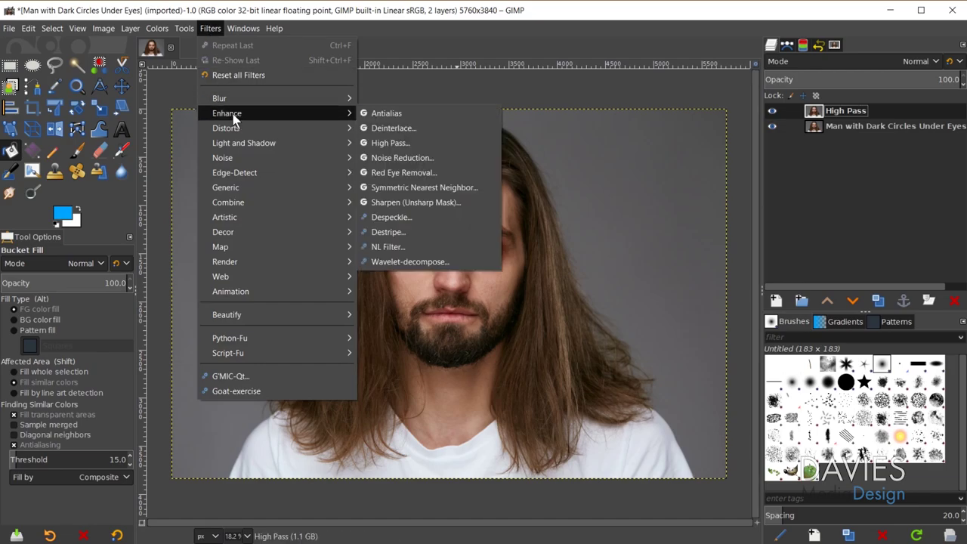
click(392, 142)
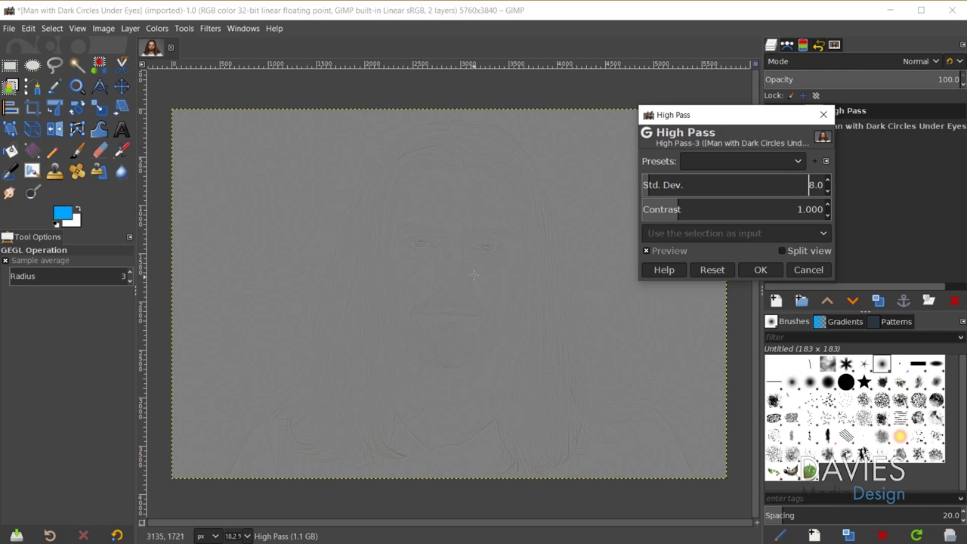
Step: Apply High Pass at Std. Dev. 8.0, blend the layer in Overlay, and hide it to compare
scroll(474, 274, up, 3)
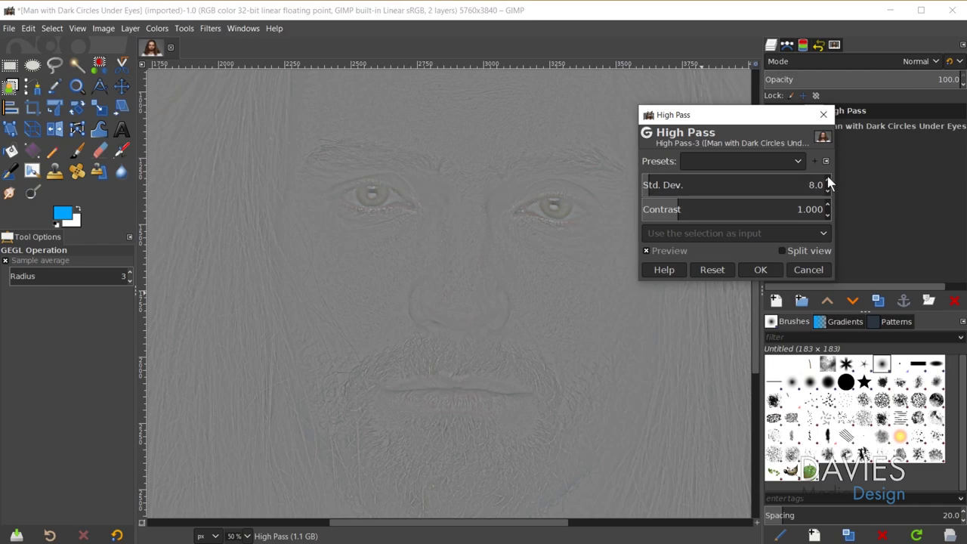
click(759, 270)
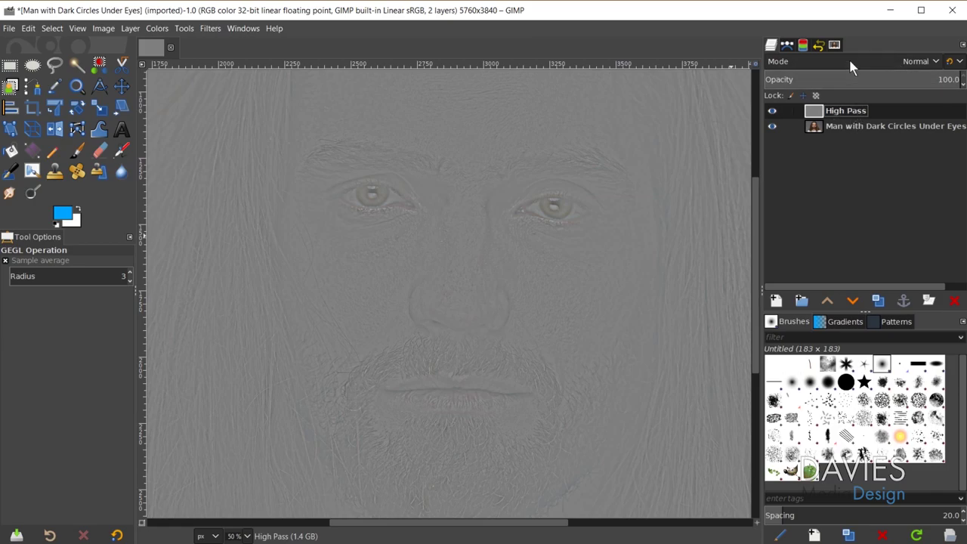
click(850, 64)
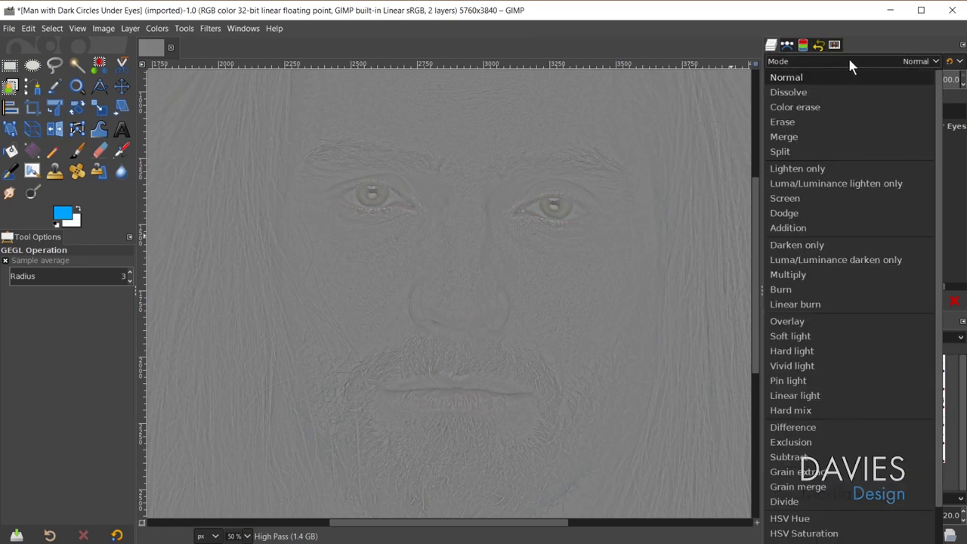
click(790, 321)
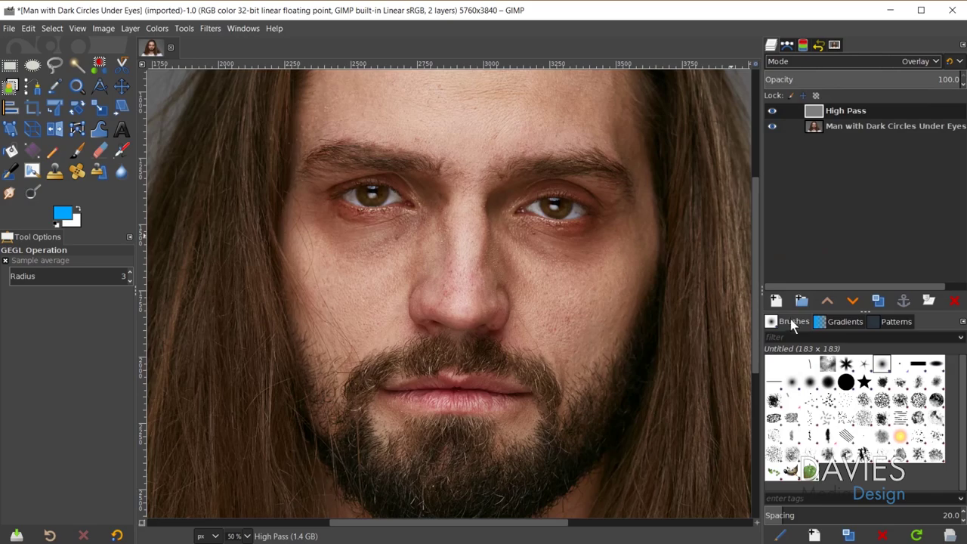
click(771, 112)
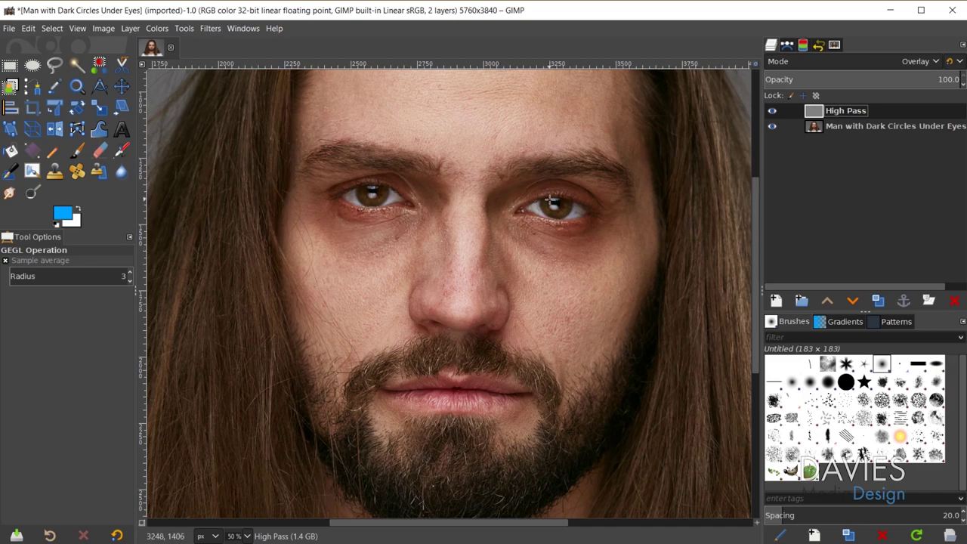
Step: Create a transparent layer named 'Corrections' and move it below the High Pass layer
click(776, 300)
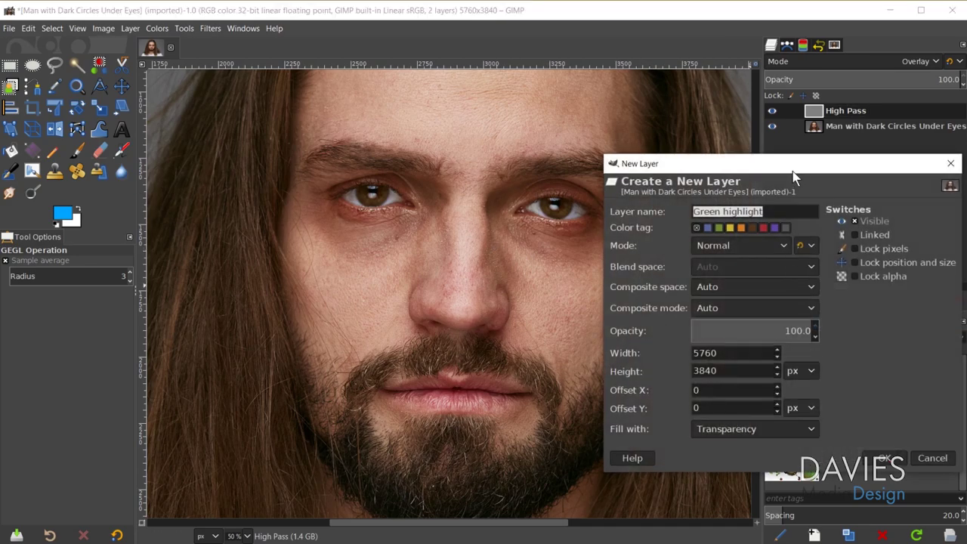
drag(792, 162, 706, 99)
text(Co)
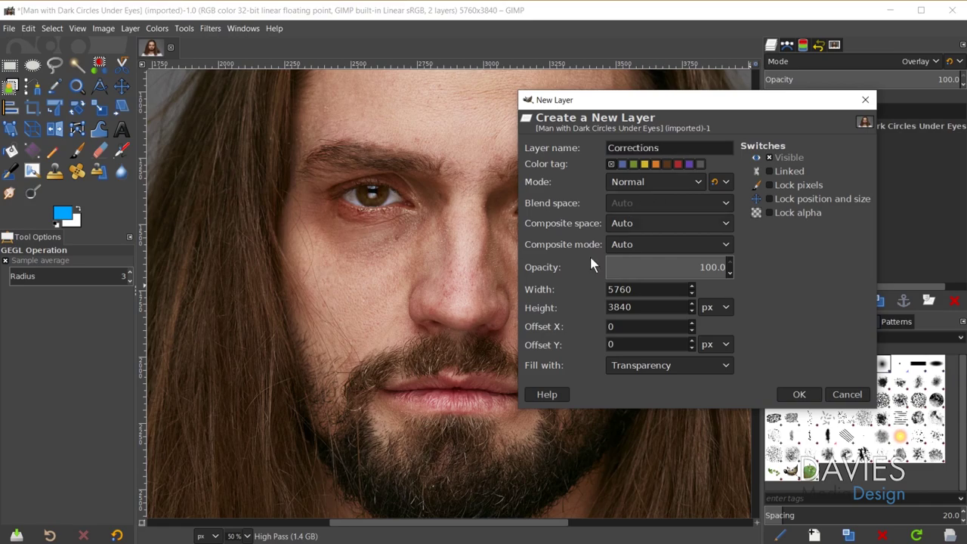
text(rrections)
click(629, 364)
click(633, 366)
click(809, 394)
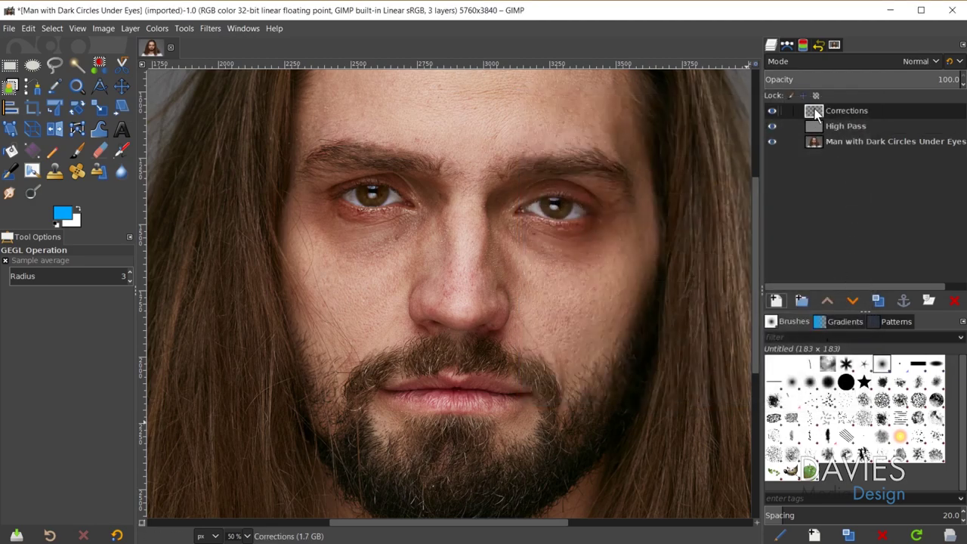
drag(814, 112, 816, 136)
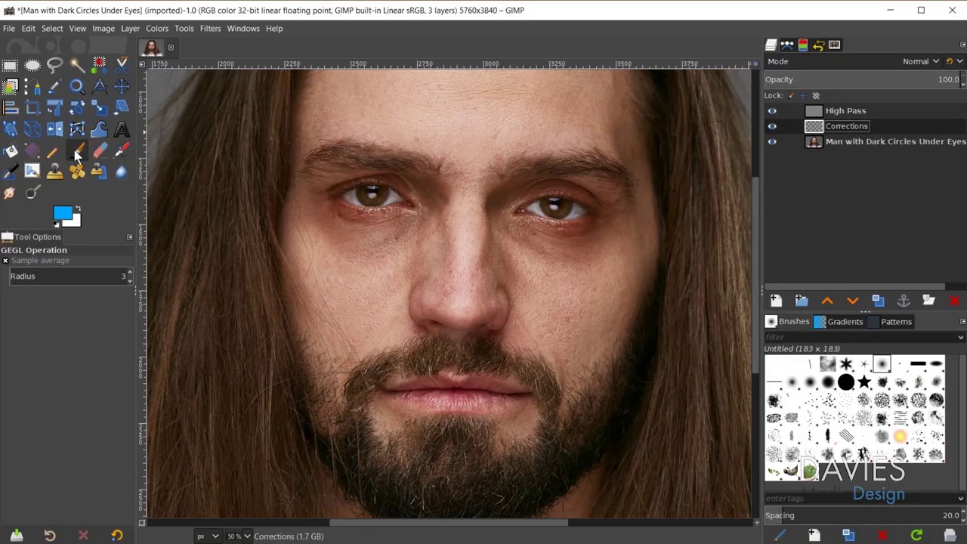
Step: Set the Paintbrush to size 169 and Force 10, then paint a test stroke under the left eye
click(75, 151)
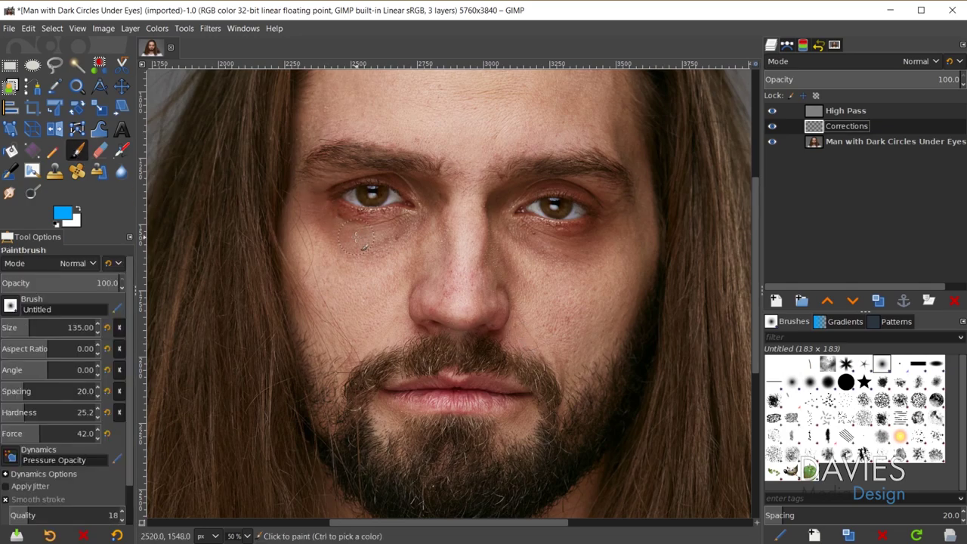
click(28, 323)
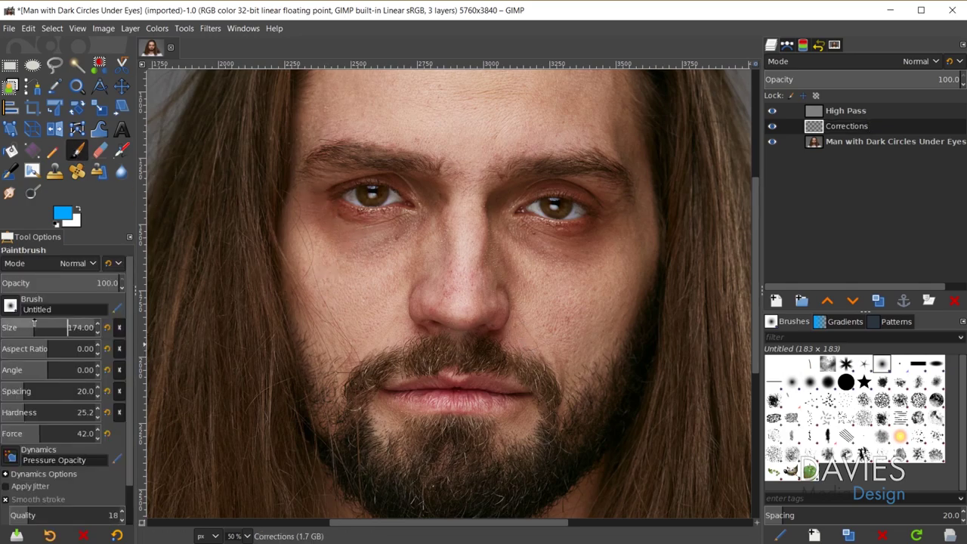
scroll(34, 324, up, 4)
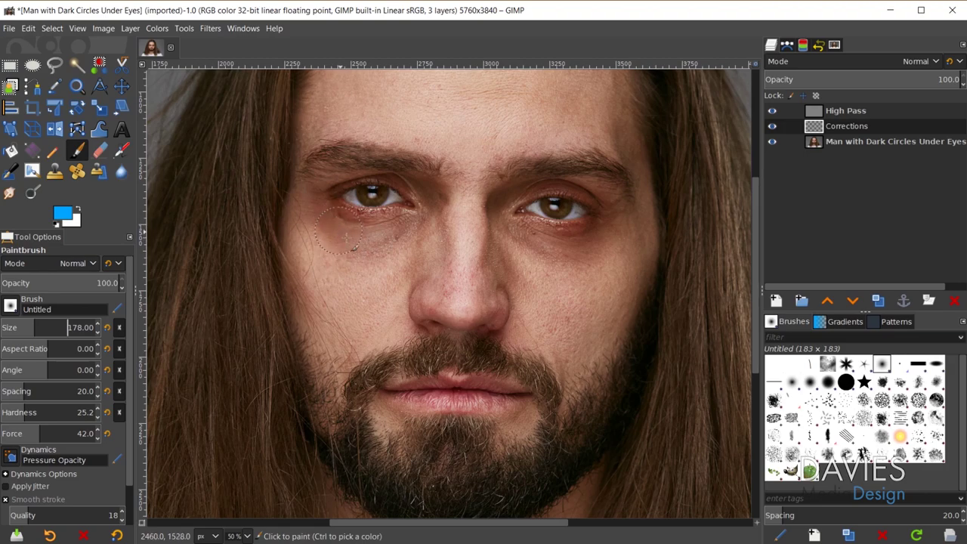
scroll(34, 322, down, 4)
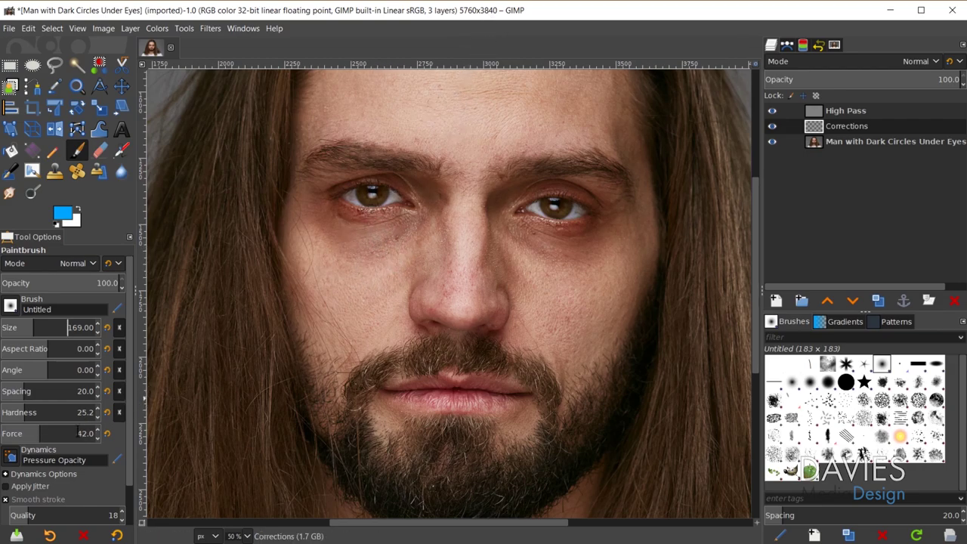
drag(38, 428, 36, 428)
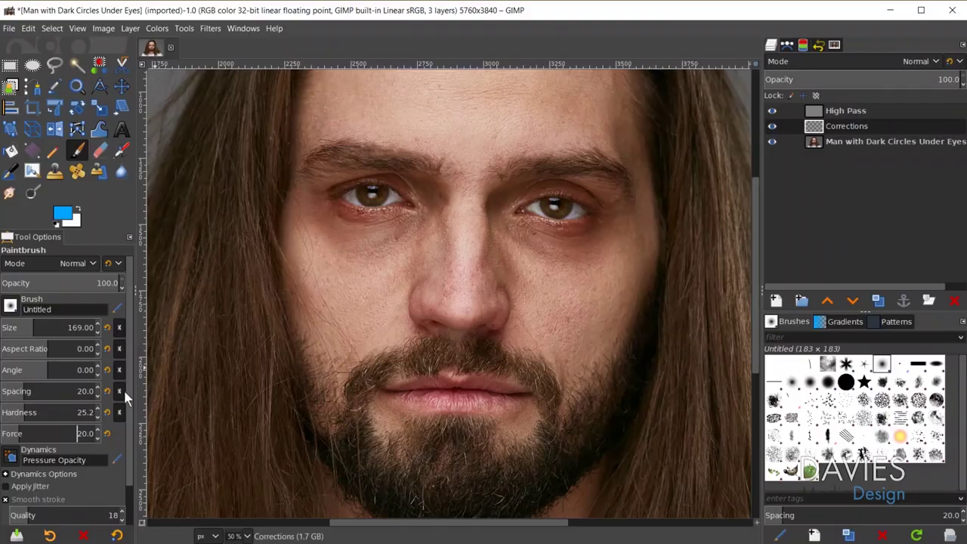
double_click(90, 432)
text(14)
key(Return)
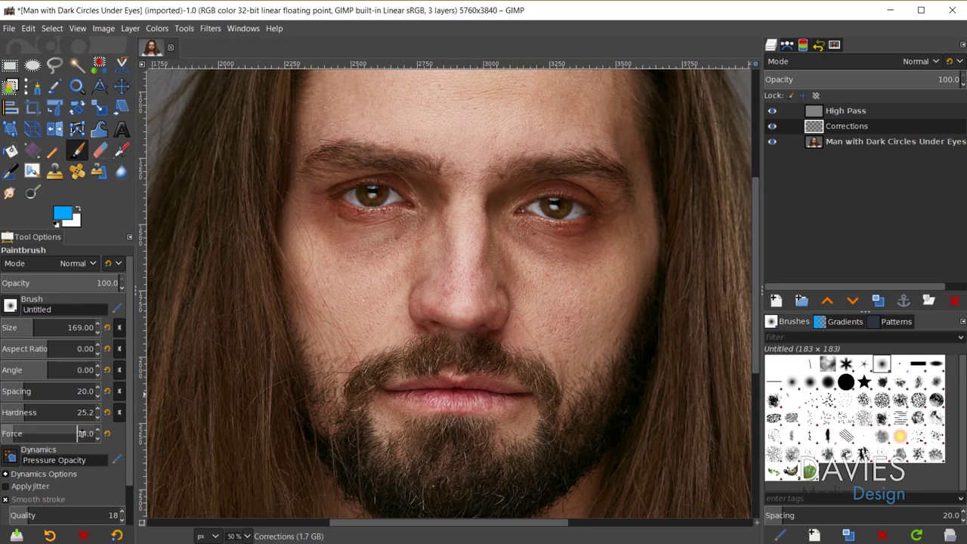
text(10)
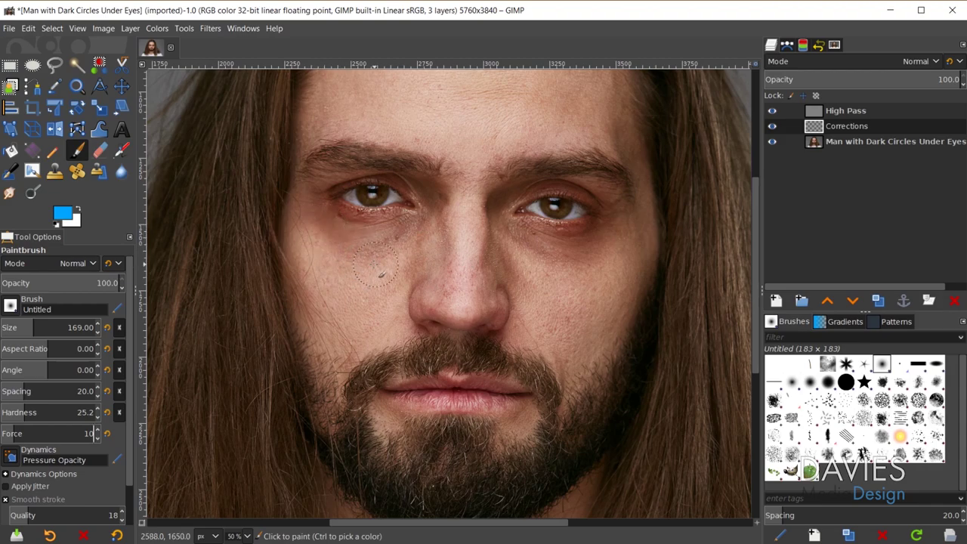
drag(320, 227, 387, 244)
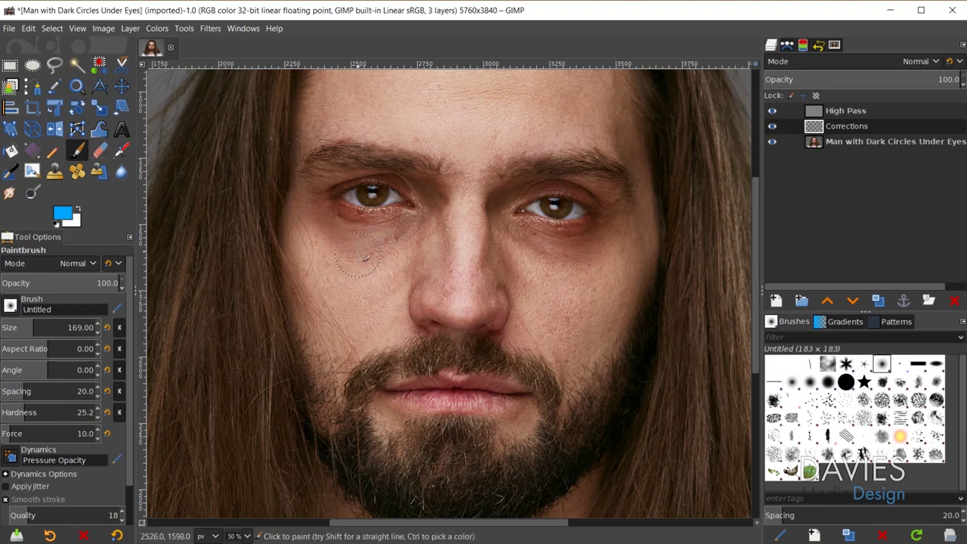
Step: Sample a light skin tone near the dark circle and paint over the left under-eye area
key(ctrl)
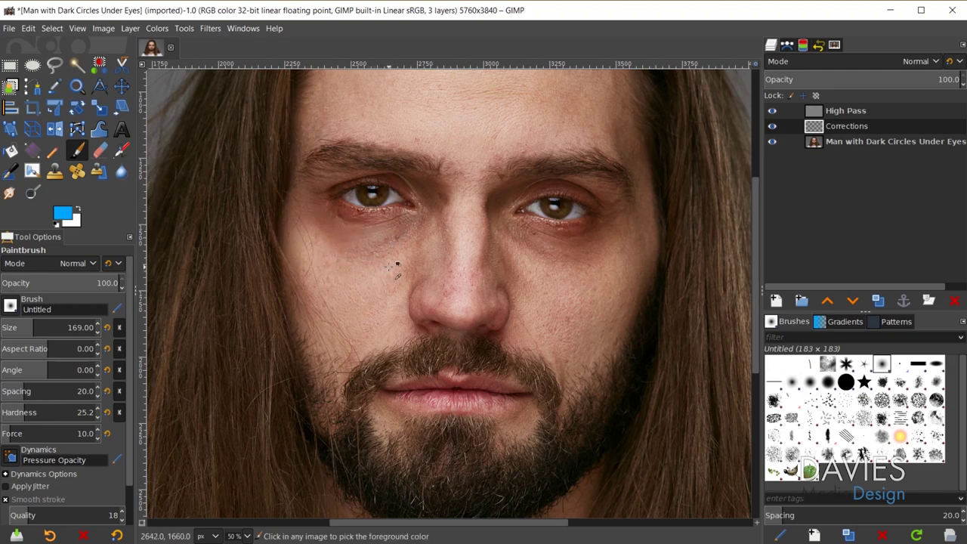
ctrl+click(382, 270)
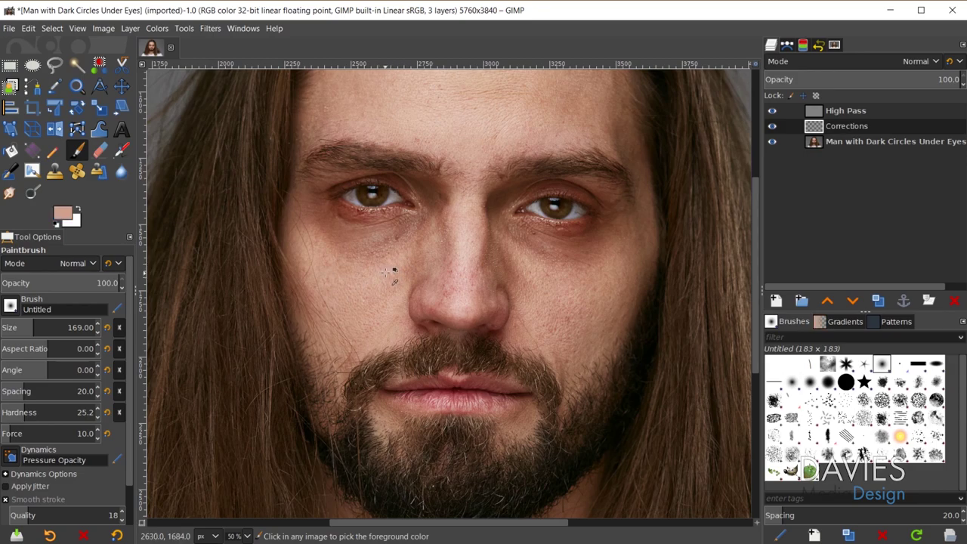
key(ctrl)
ctrl+click(389, 267)
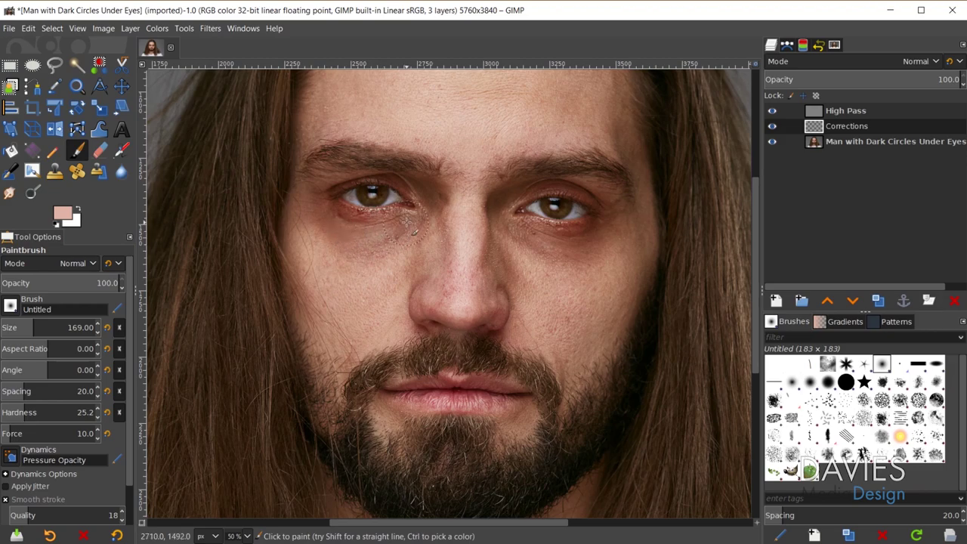
scroll(377, 264, up, 1)
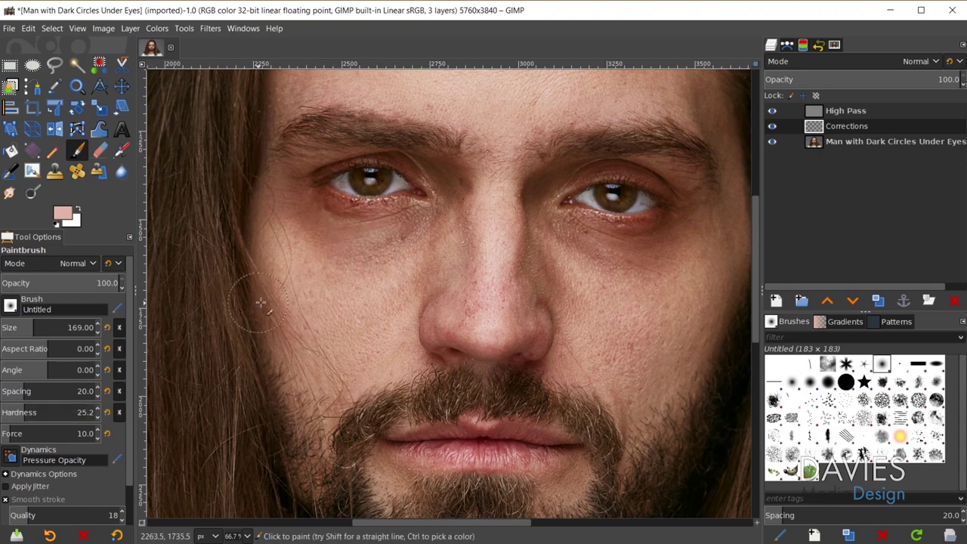
mouse_move(418, 239)
mouse_down()
mouse_move(332, 247)
mouse_move(364, 253)
mouse_move(418, 225)
mouse_move(353, 266)
mouse_move(312, 247)
mouse_move(293, 205)
mouse_move(353, 231)
mouse_move(307, 213)
mouse_move(339, 226)
mouse_move(424, 216)
mouse_move(438, 230)
mouse_move(306, 241)
mouse_up()
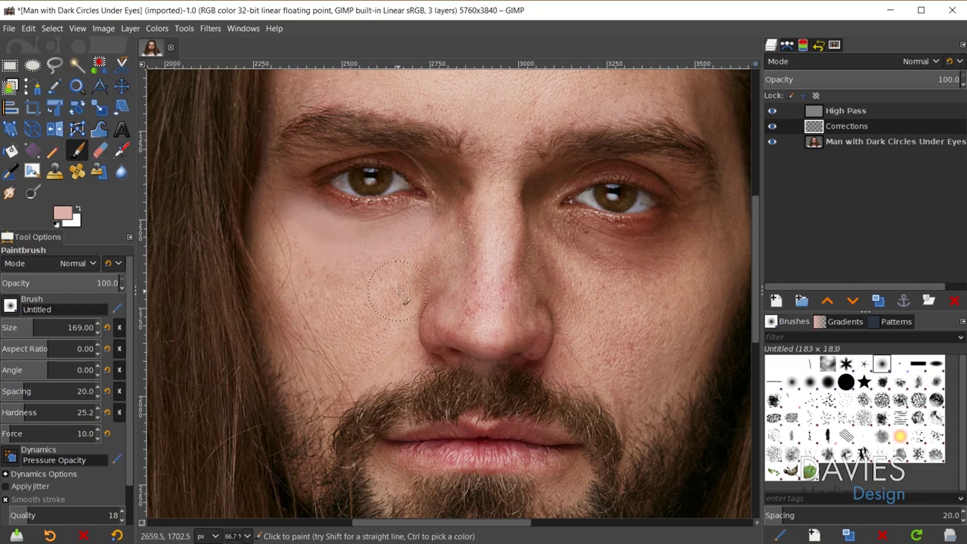
Step: Redo the left under-eye paint at about 76 opacity, then sample a cheek skin tone
key(ctrl+z)
drag(112, 283, 99, 283)
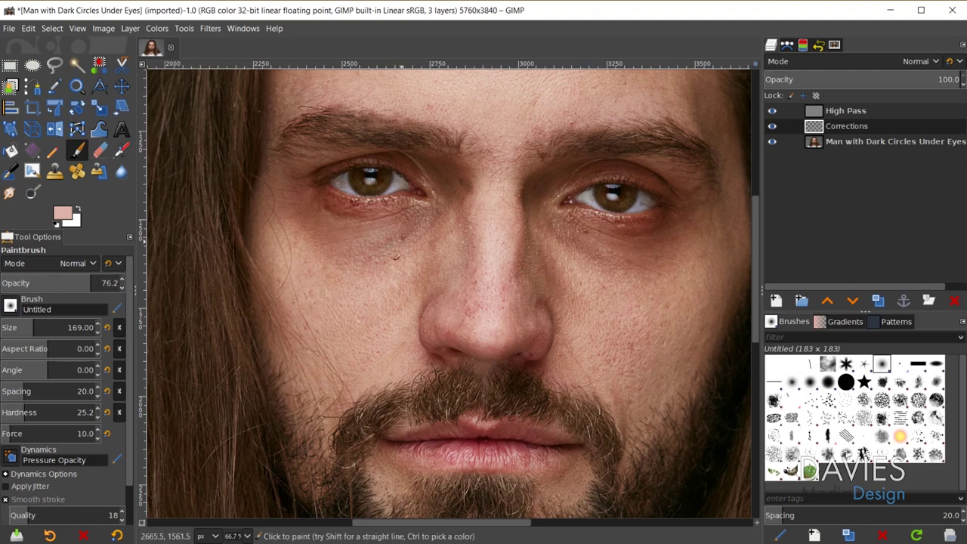
mouse_move(316, 234)
mouse_down()
mouse_move(383, 248)
mouse_move(410, 228)
mouse_move(363, 239)
mouse_move(309, 212)
mouse_move(353, 238)
mouse_move(418, 234)
mouse_up()
mouse_move(296, 237)
mouse_down()
mouse_move(298, 199)
mouse_move(314, 258)
mouse_move(367, 252)
mouse_up()
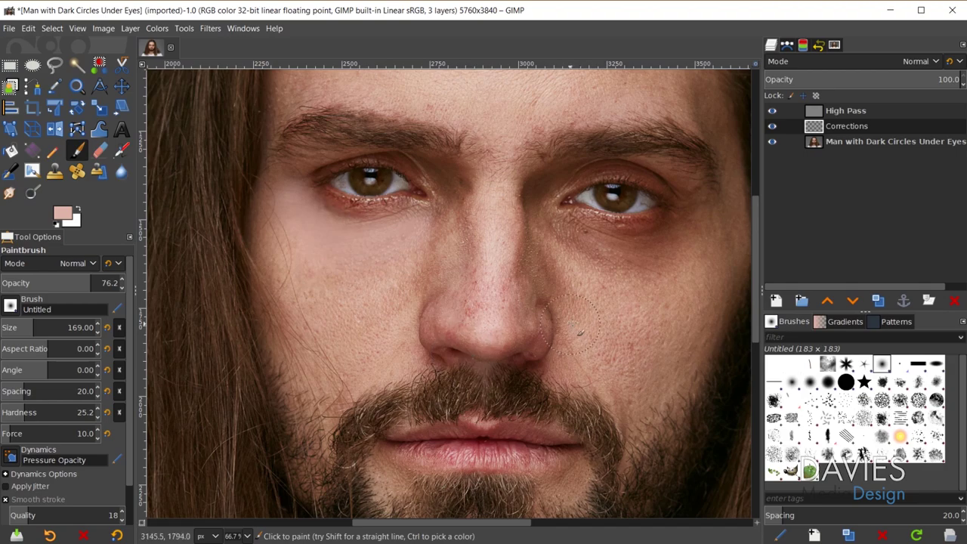
key(ctrl)
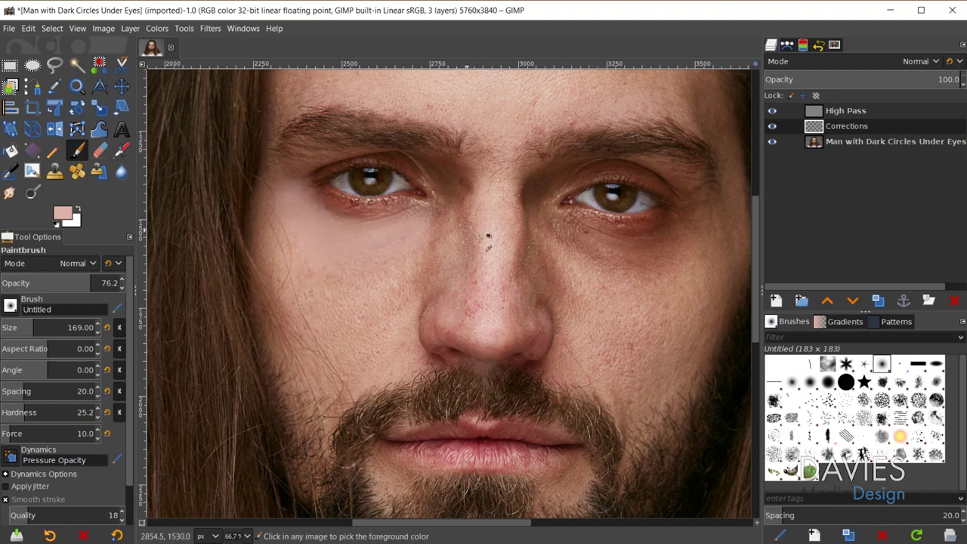
ctrl+click(590, 266)
ctrl+click(585, 263)
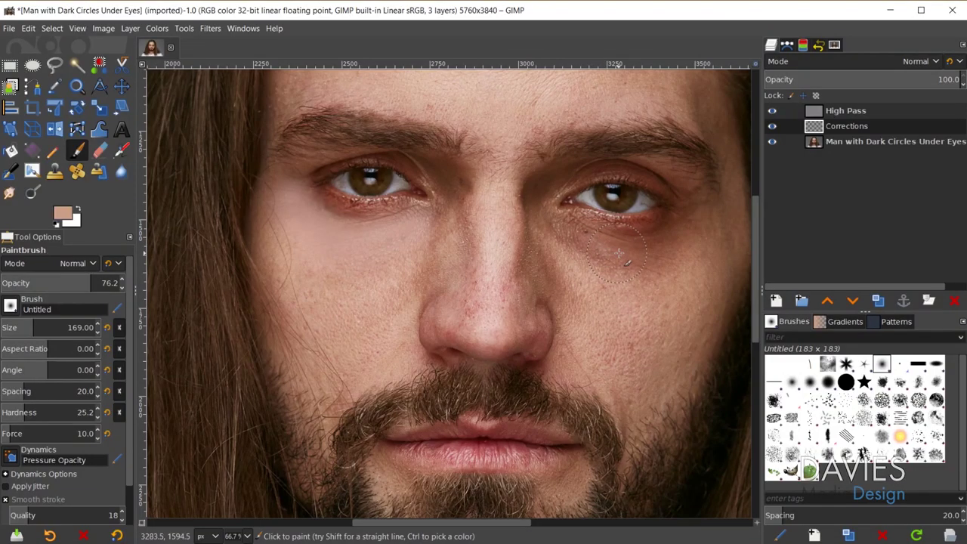
Step: Paint skin tone over the outer dark circle under the right eye
mouse_move(619, 253)
mouse_down()
mouse_move(574, 251)
mouse_move(582, 240)
mouse_move(669, 254)
mouse_move(645, 274)
mouse_move(673, 232)
mouse_move(606, 244)
mouse_move(561, 224)
mouse_move(618, 242)
mouse_move(680, 244)
mouse_up()
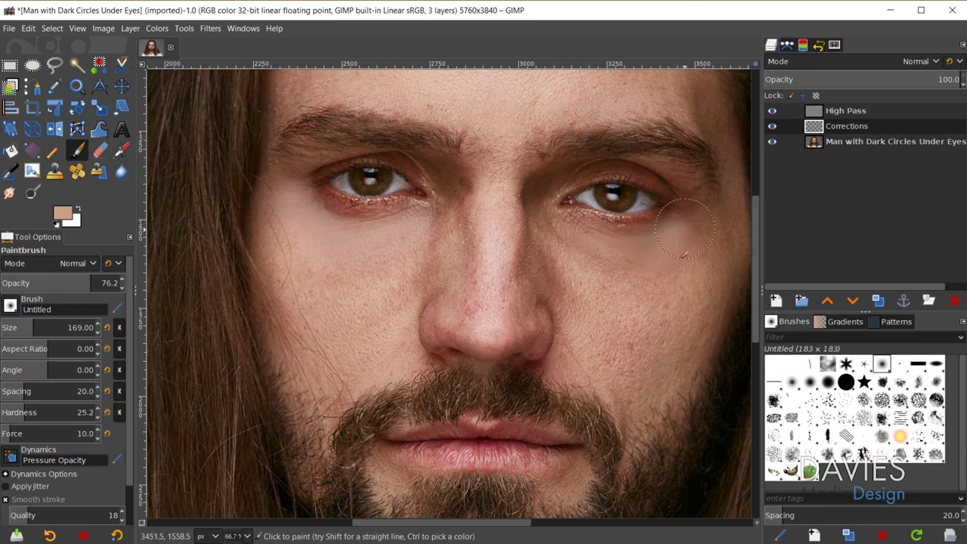
Step: Sample a nearby skin tone and shrink the brush to size 106
ctrl+click(584, 275)
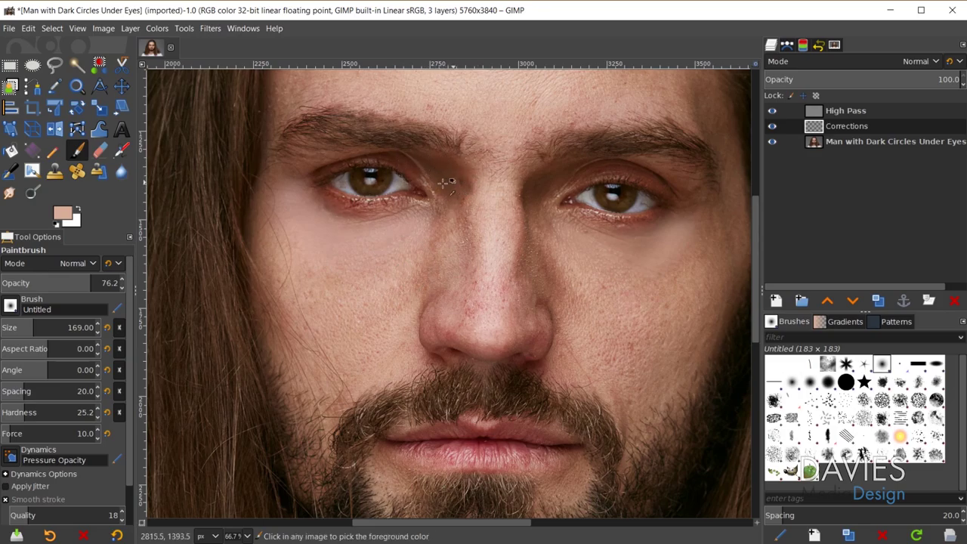
scroll(448, 183, up, 2)
scroll(442, 234, up, 3)
scroll(453, 277, down, 1)
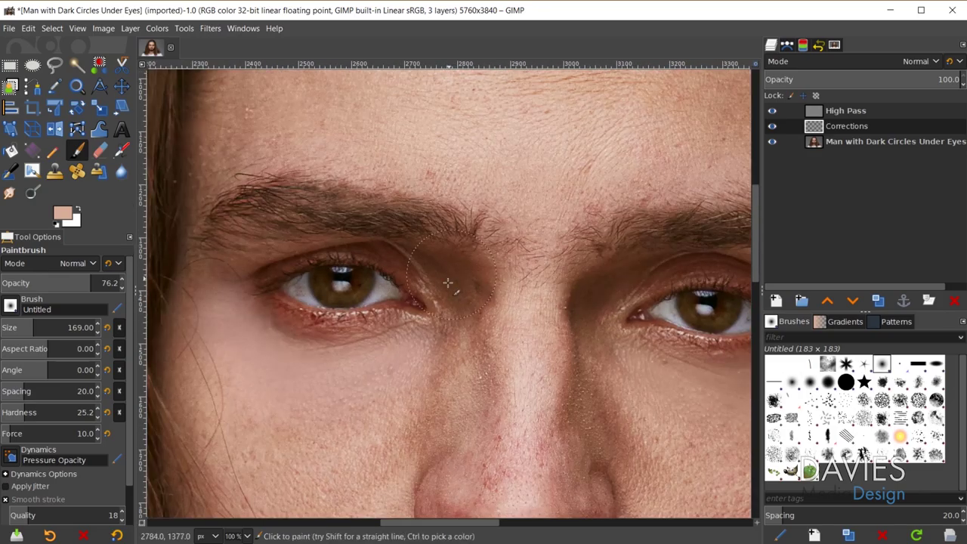
key(bracketleft)
key(bracketleft)
key(bracketleft)
key(bracketleft)
key(bracketleft)
key(bracketleft)
key(bracketleft)
key(bracketleft)
key(bracketleft)
key(bracketleft)
key(bracketleft)
key(bracketleft)
key(bracketleft)
key(bracketleft)
key(bracketleft)
key(bracketleft)
key(bracketleft)
key(bracketleft)
key(bracketleft)
key(bracketleft)
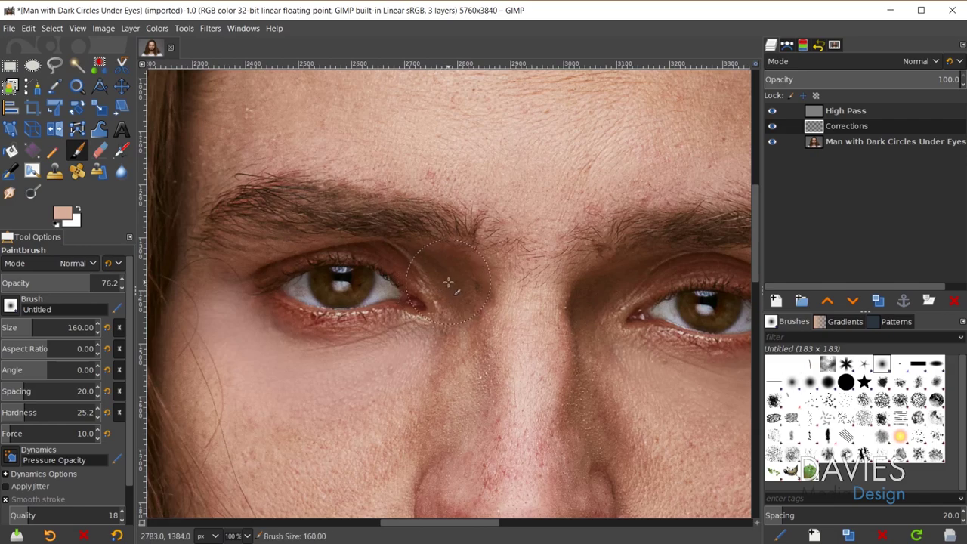
key(bracketleft)
key(bracketleft)
key(bracketleft)
key(bracketleft)
key(bracketleft)
key(bracketleft)
key(bracketleft)
key(bracketleft)
key(bracketleft)
key(bracketleft)
key(bracketleft)
key(bracketleft)
key(bracketleft)
key(bracketleft)
key(bracketleft)
key(bracketleft)
key(bracketleft)
key(bracketleft)
key(bracketleft)
key(bracketleft)
Step: Try lightening the left eye's inner corner with resampled skin tones, undoing both attempts
mouse_move(480, 317)
mouse_down()
mouse_move(485, 276)
mouse_move(470, 307)
mouse_move(459, 305)
mouse_move(423, 255)
mouse_move(453, 276)
mouse_up()
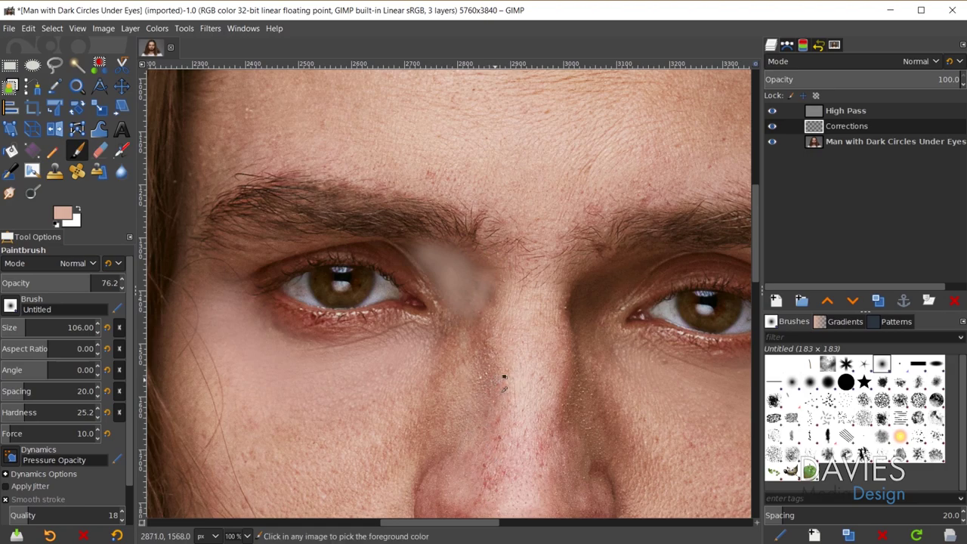
key(ctrl+z)
ctrl+click(476, 186)
ctrl+click(461, 332)
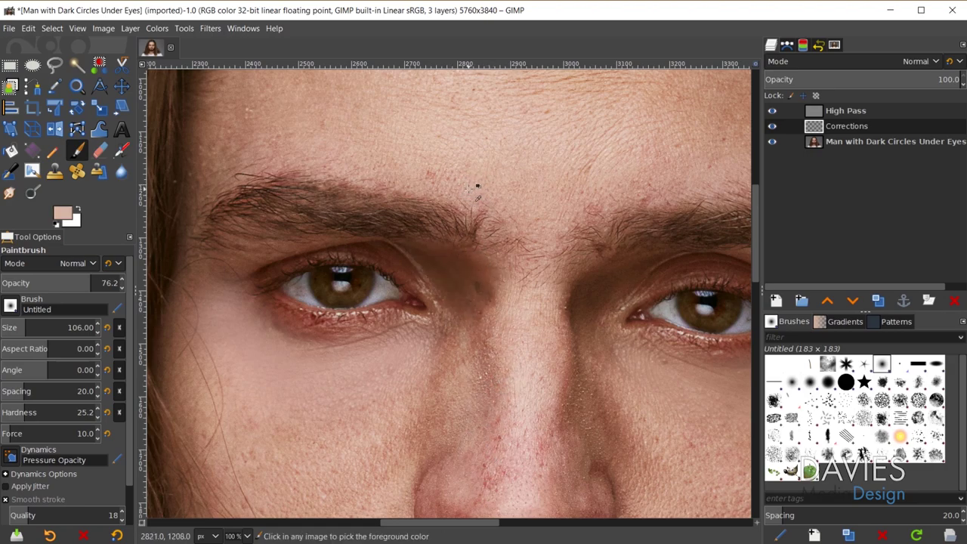
mouse_move(464, 317)
mouse_down()
mouse_move(445, 287)
mouse_move(396, 250)
mouse_up()
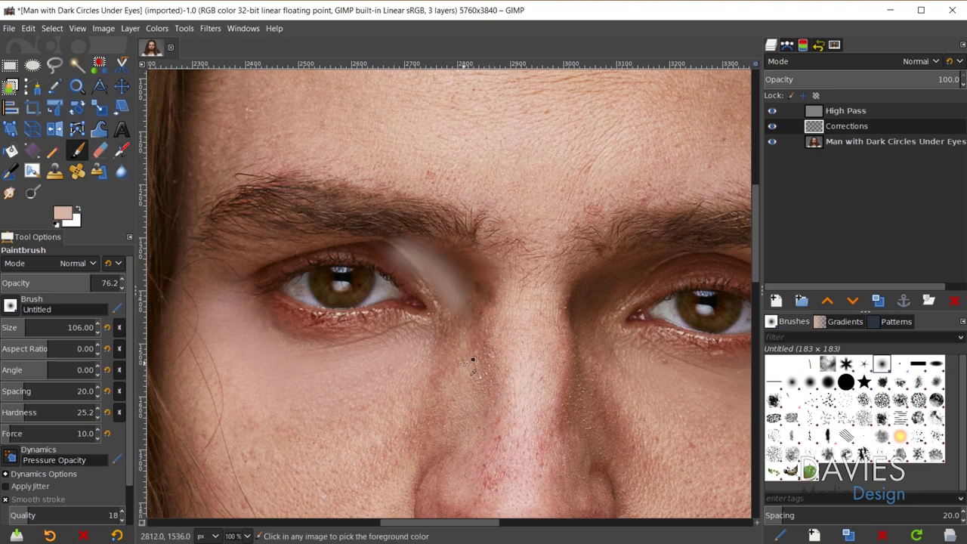
key(ctrl+z)
Step: Lower the opacity and lighten the inner eye corner, nose bridge and upper eyelid
drag(81, 280, 52, 280)
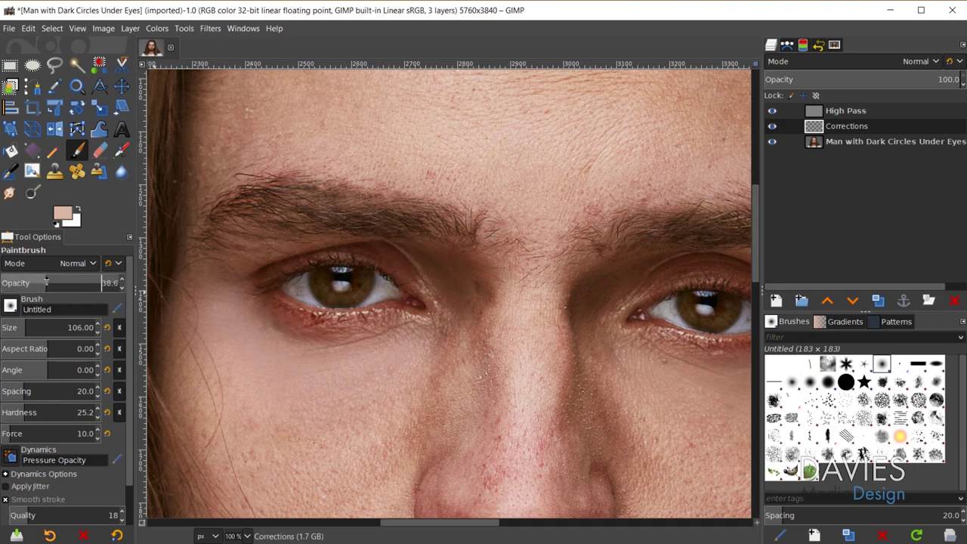
ctrl+click(526, 203)
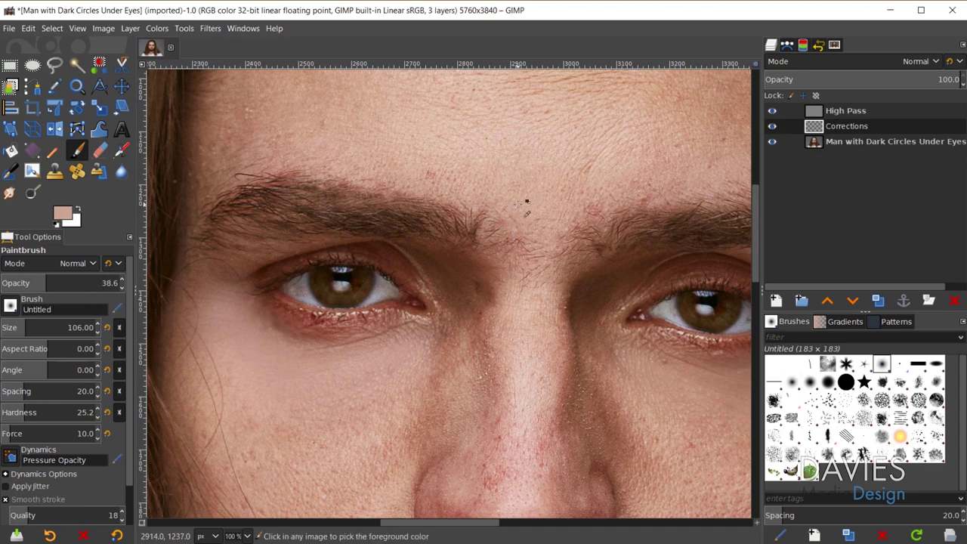
mouse_move(478, 302)
mouse_down()
mouse_move(426, 263)
mouse_move(447, 274)
mouse_move(466, 309)
mouse_move(466, 261)
mouse_move(475, 302)
mouse_move(479, 281)
mouse_move(458, 313)
mouse_move(431, 264)
mouse_move(403, 252)
mouse_move(429, 278)
mouse_up()
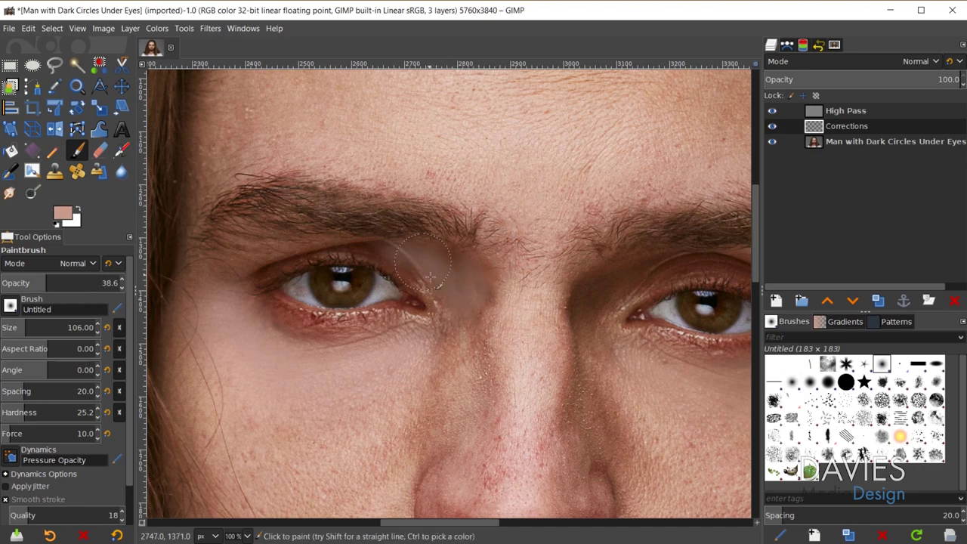
ctrl+click(408, 177)
ctrl+click(408, 177)
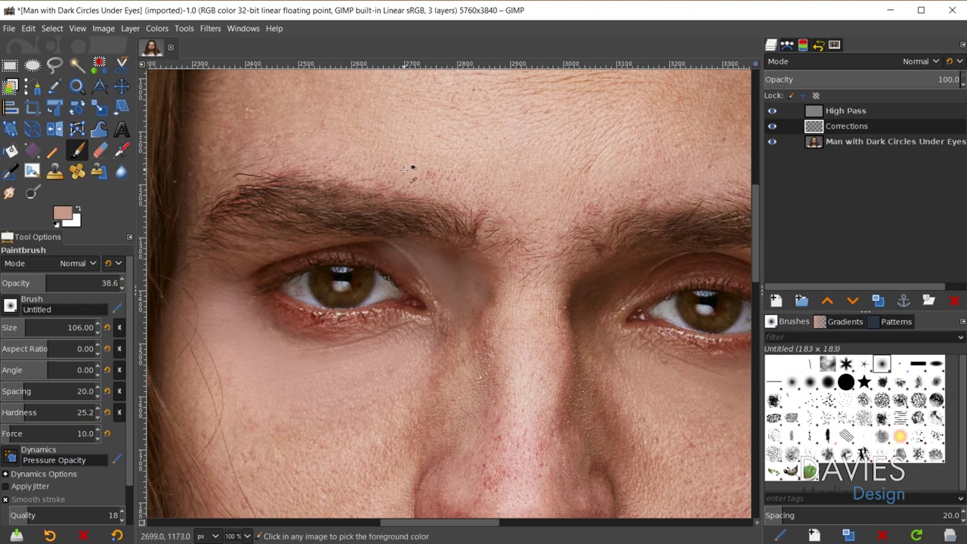
mouse_move(280, 259)
mouse_down()
mouse_move(244, 279)
mouse_move(312, 248)
mouse_move(378, 258)
mouse_move(434, 290)
mouse_up()
Step: Lighten the inner corner spot and right eye's lid, then undo the last pass
ctrl+click(497, 311)
drag(497, 311, 478, 257)
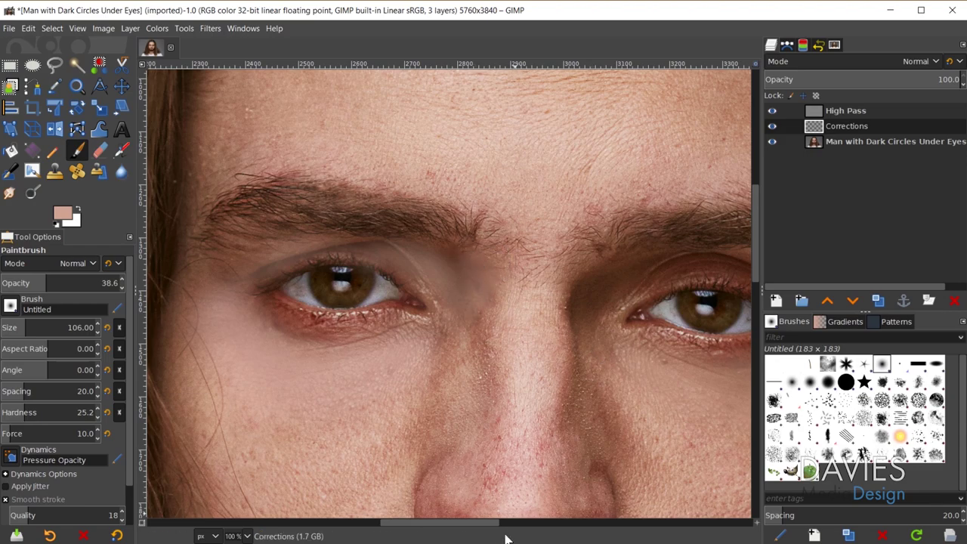
drag(459, 527, 485, 524)
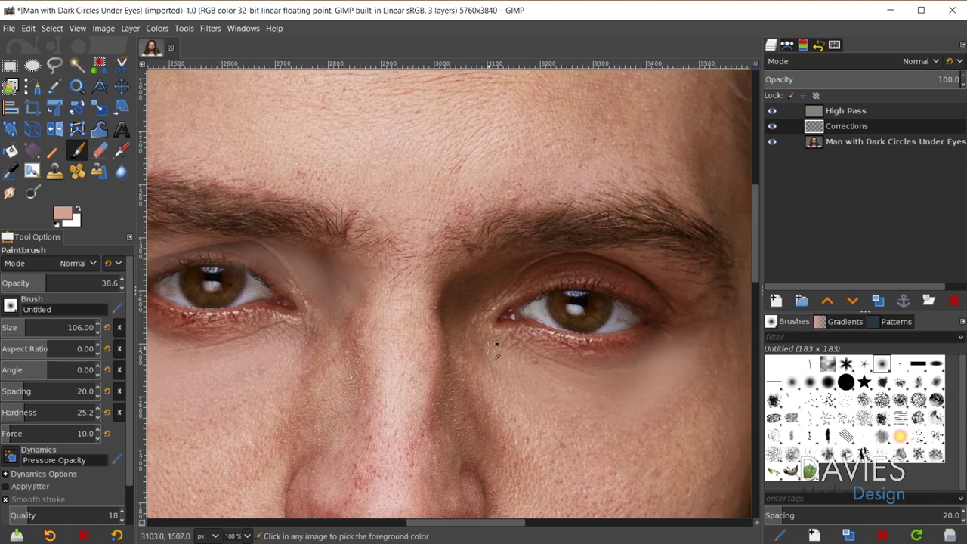
ctrl+click(433, 282)
mouse_move(470, 321)
mouse_down()
mouse_move(452, 286)
mouse_move(467, 299)
mouse_move(506, 267)
mouse_move(455, 296)
mouse_move(481, 303)
mouse_move(471, 312)
mouse_move(532, 284)
mouse_up()
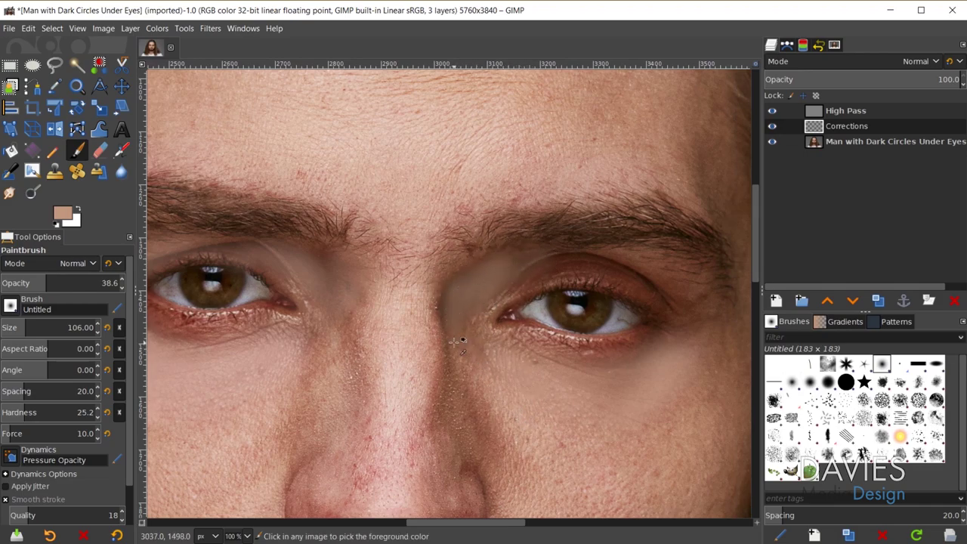
ctrl+click(534, 264)
ctrl+click(531, 267)
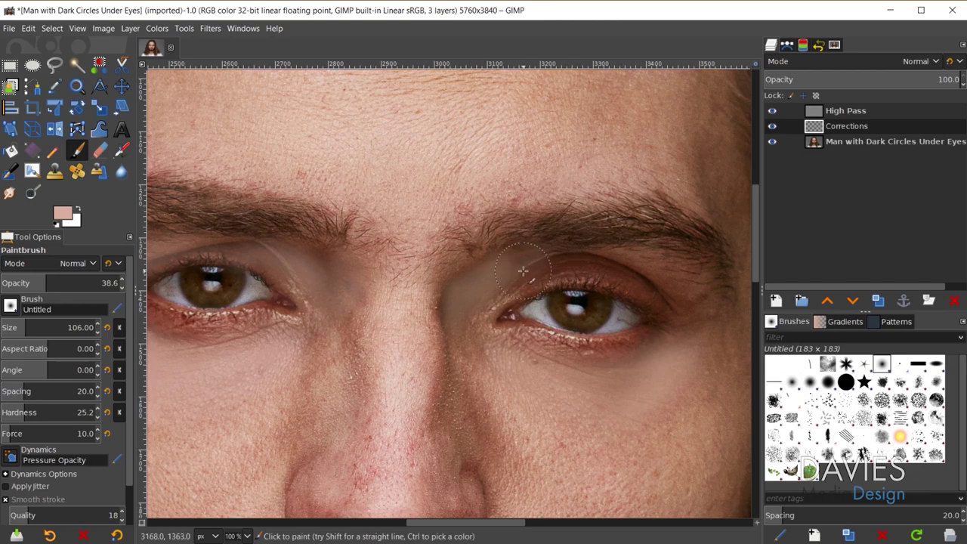
key(ctrl+z)
key(ctrl+z)
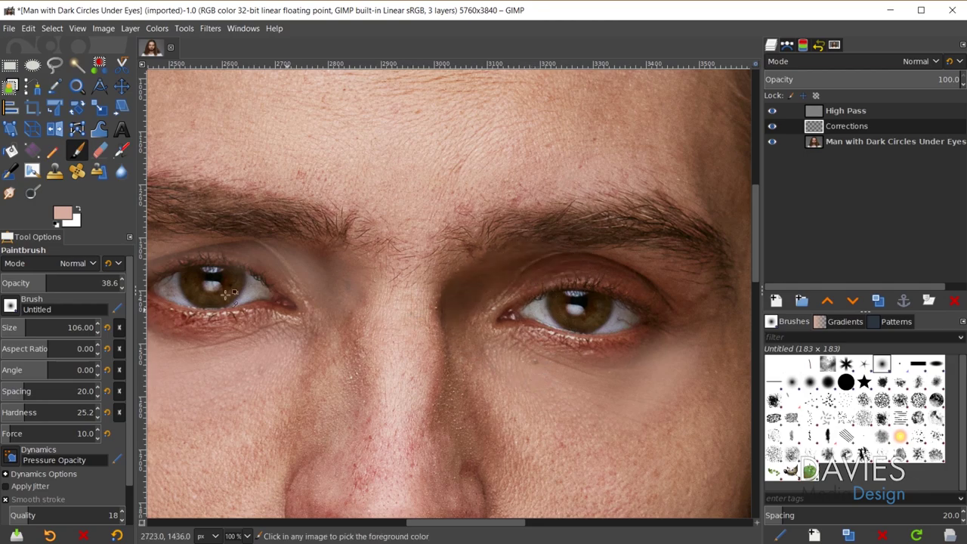
Step: Drop opacity to about 31.4, resample skin near the eye, and repaint toward the right eye
drag(45, 282, 37, 284)
ctrl+click(472, 368)
ctrl+click(473, 344)
mouse_move(470, 348)
mouse_down()
mouse_move(464, 289)
mouse_move(448, 316)
mouse_move(464, 290)
mouse_move(457, 330)
mouse_move(518, 257)
mouse_move(456, 287)
mouse_move(530, 262)
mouse_move(477, 290)
mouse_move(475, 305)
mouse_move(572, 269)
mouse_move(531, 261)
mouse_move(636, 273)
mouse_move(603, 271)
mouse_move(665, 309)
mouse_up()
scroll(219, 323, down, 2)
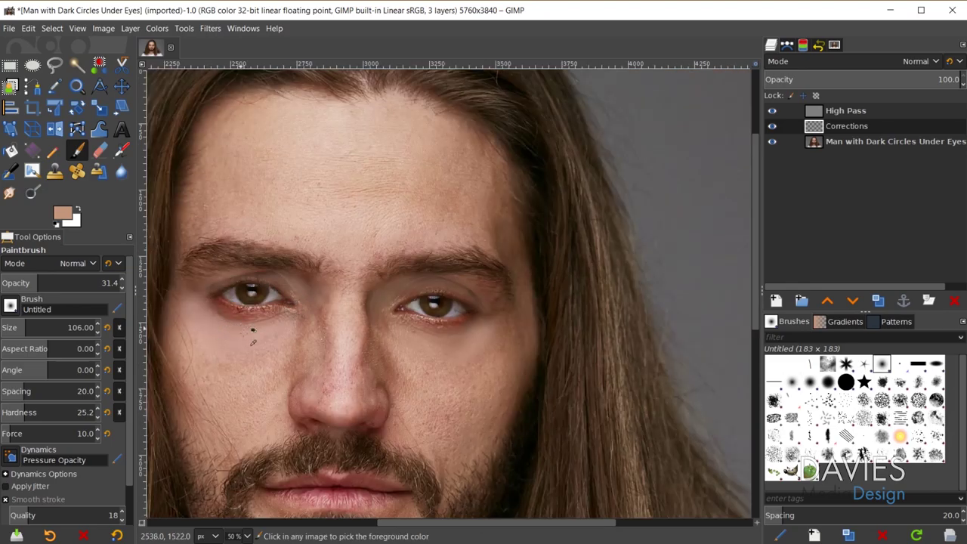
key(minus)
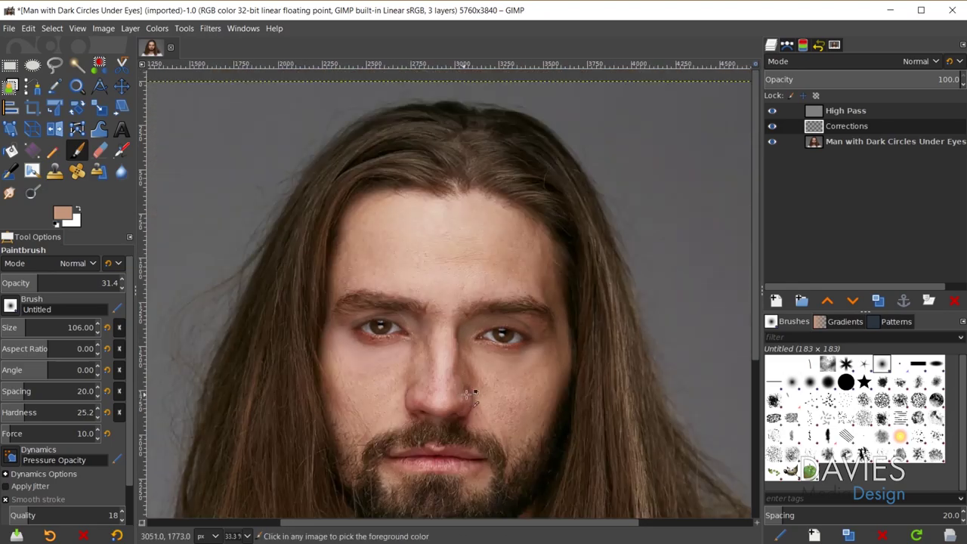
scroll(473, 394, down, 3)
click(772, 126)
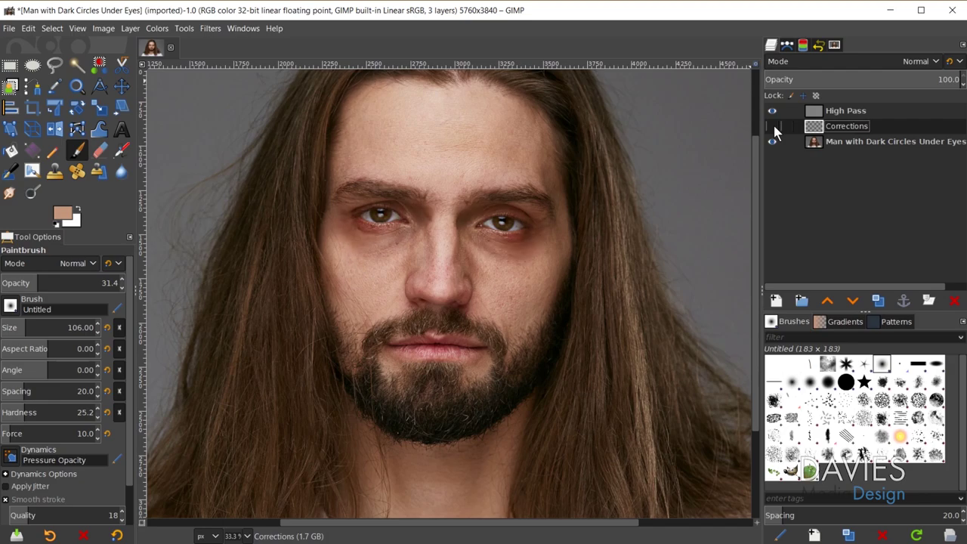
click(772, 126)
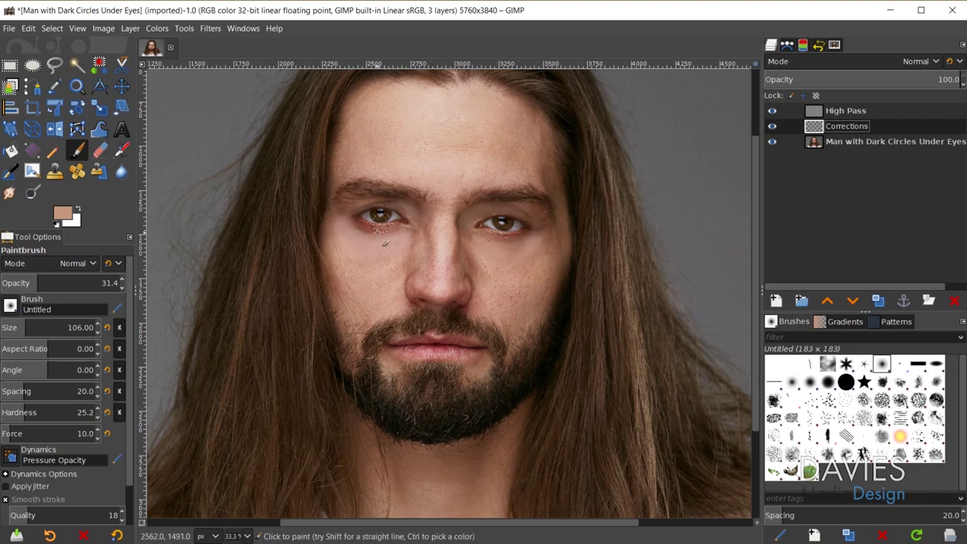
scroll(226, 287, up, 3)
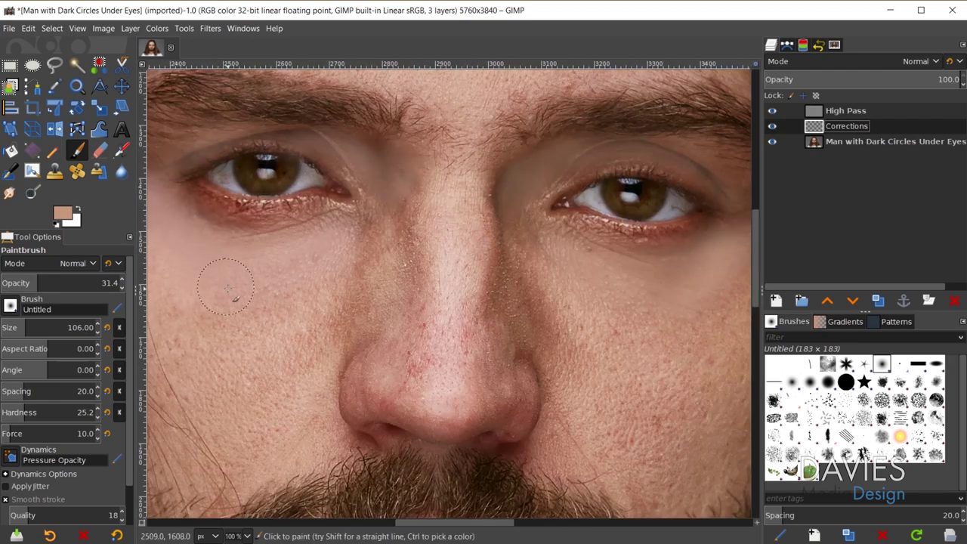
ctrl+click(249, 274)
mouse_move(213, 225)
mouse_down()
mouse_move(198, 204)
mouse_move(277, 221)
mouse_up()
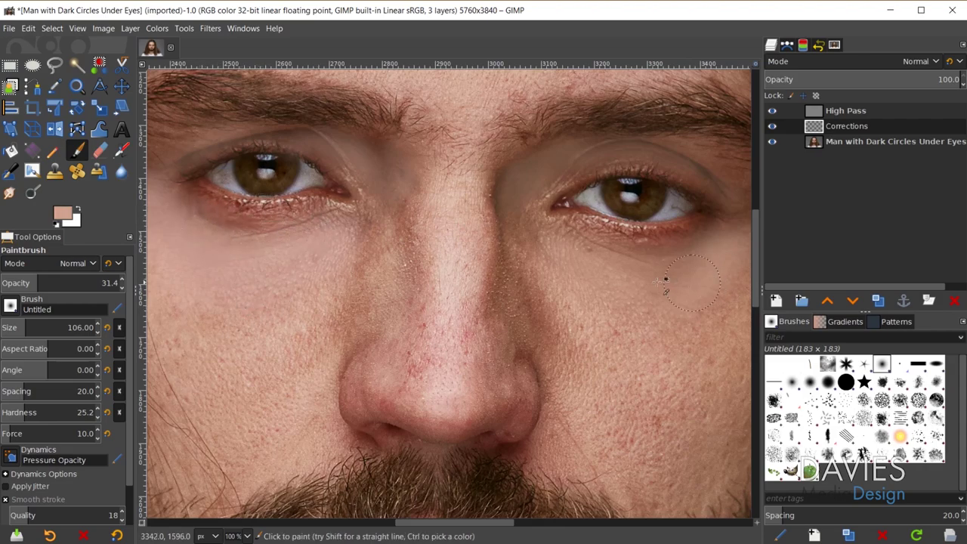
ctrl+click(636, 327)
scroll(448, 242, down, 3)
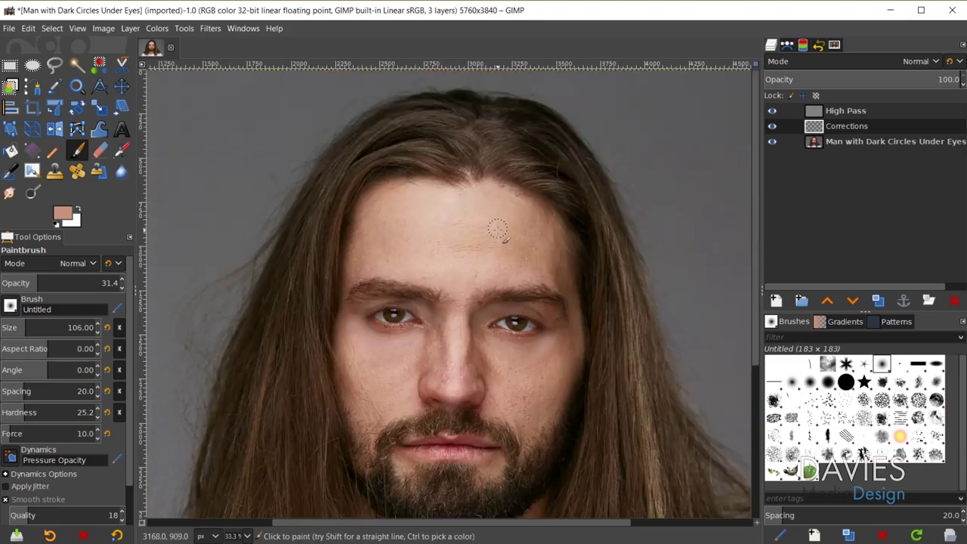
scroll(497, 331, up, 1)
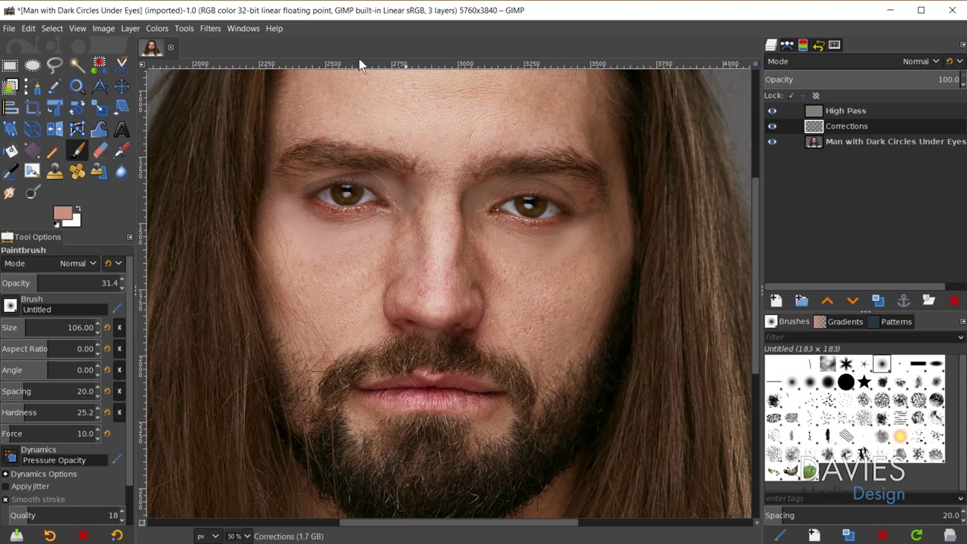
Step: Bring up Filters > Blur > Gaussian Blur for the Corrections layer
click(208, 29)
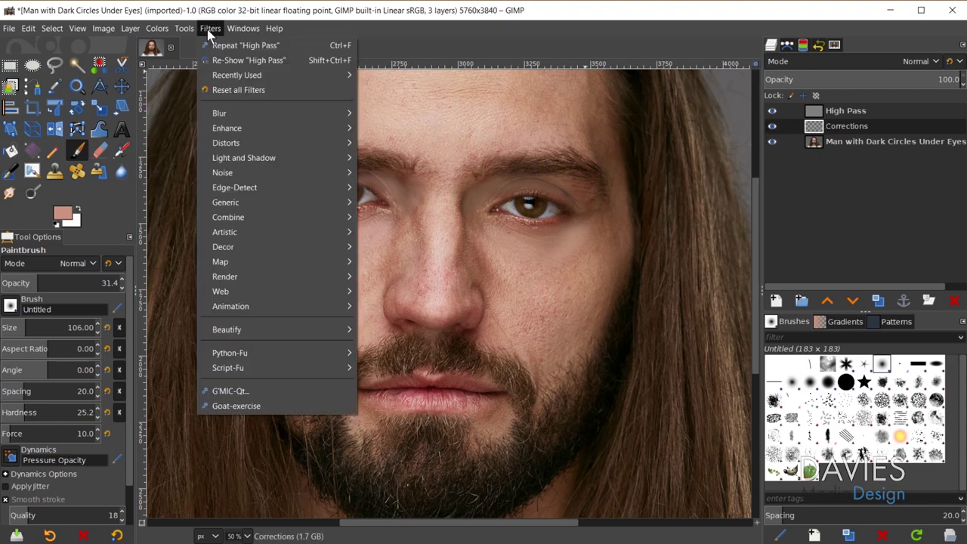
mouse_move(236, 113)
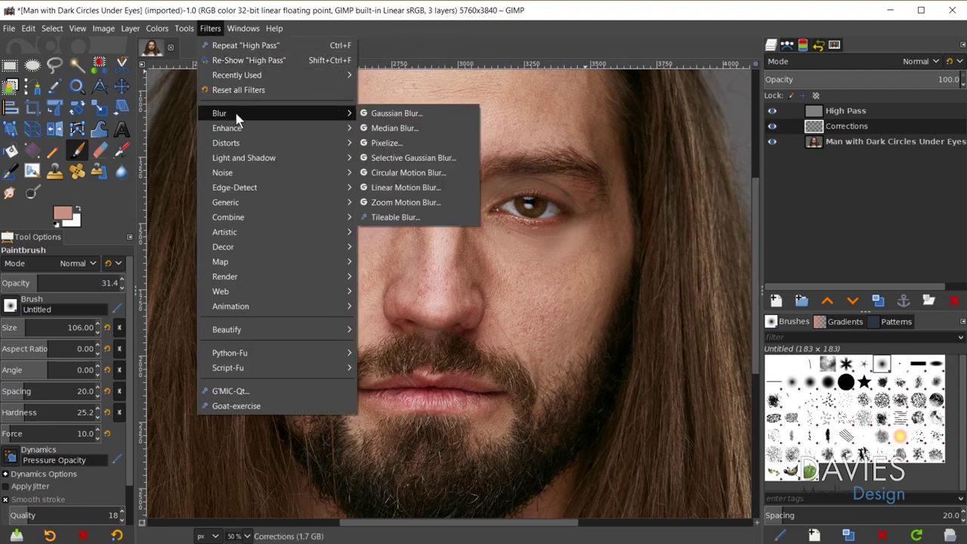
click(390, 112)
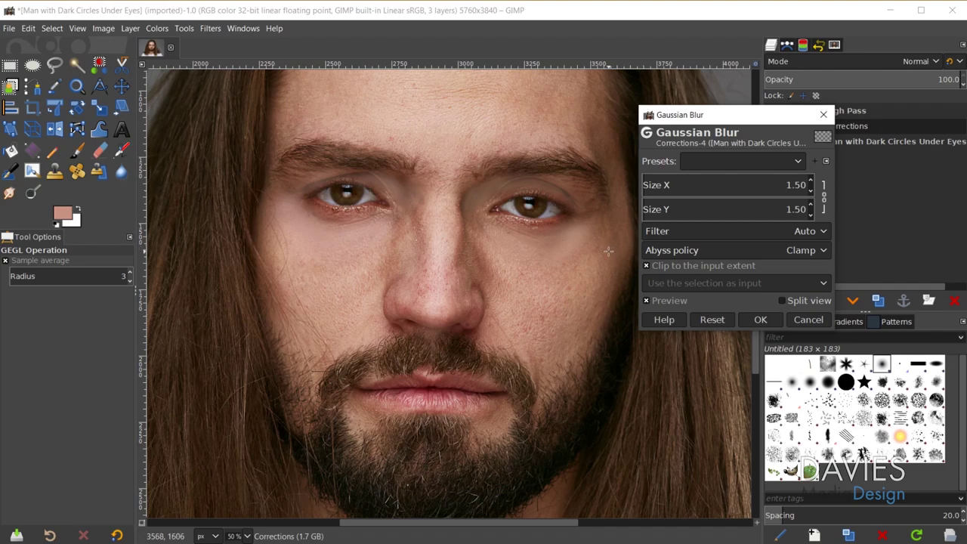
Step: Set the linked blur size to 46.60, compare with the preview, and apply
drag(665, 186, 710, 182)
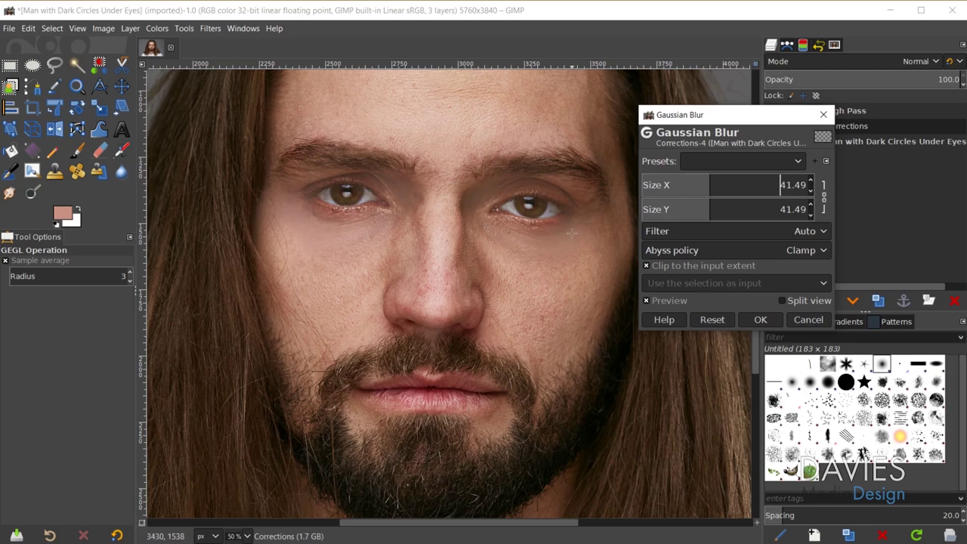
click(647, 301)
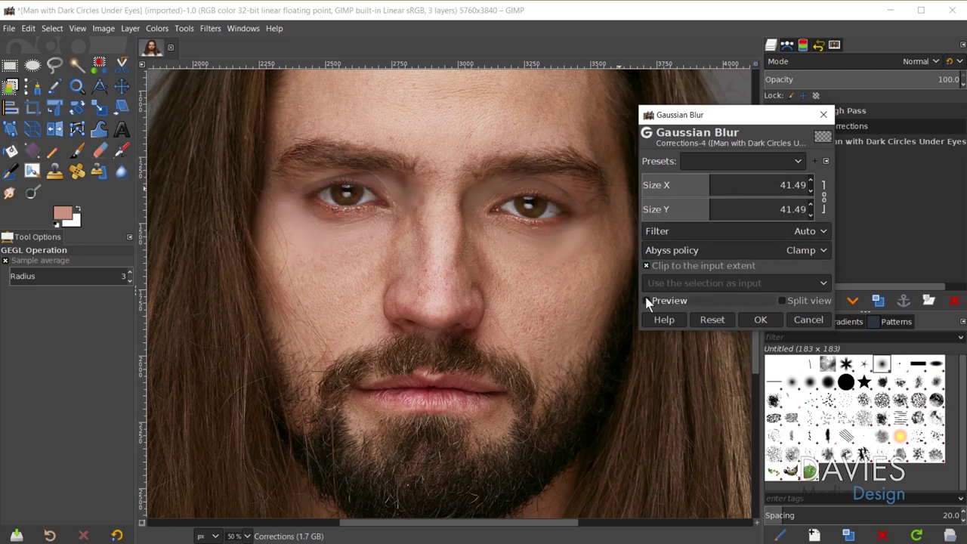
click(647, 301)
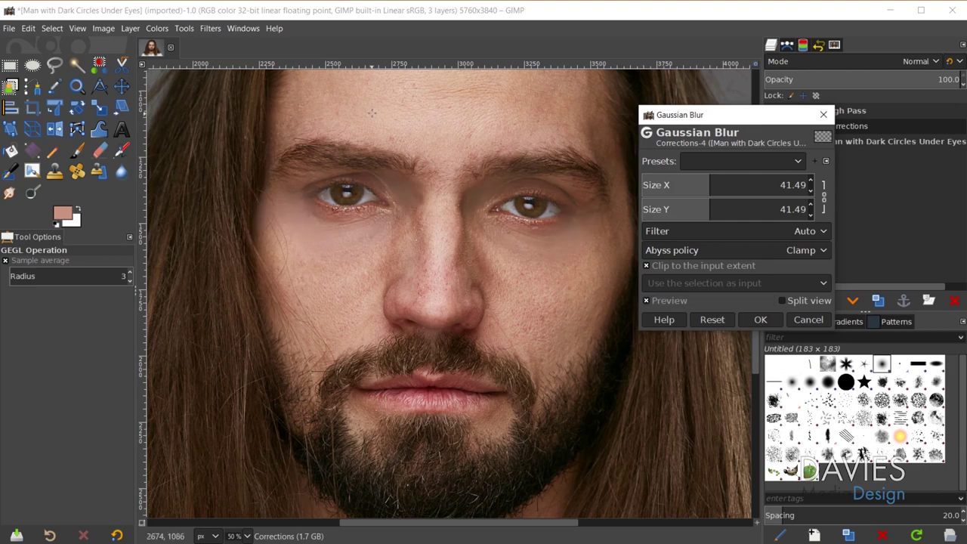
drag(713, 183, 718, 181)
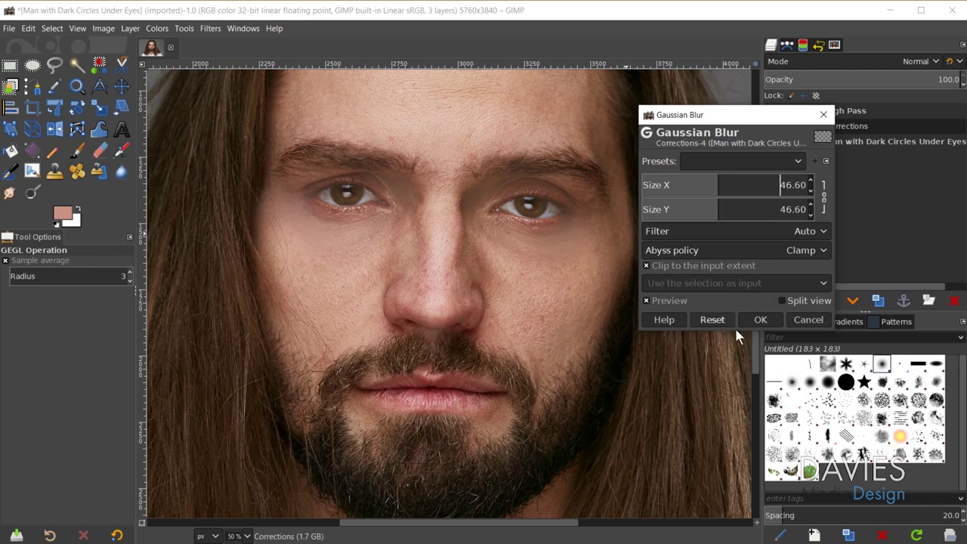
click(763, 320)
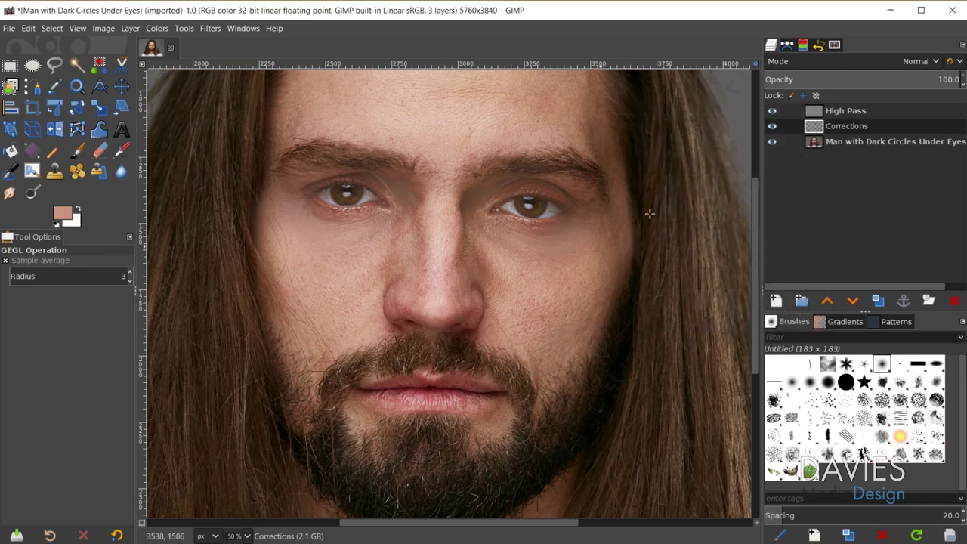
Step: Add a white full-opacity mask to Corrections and select the Paintbrush with default black/white colours
right_click(816, 126)
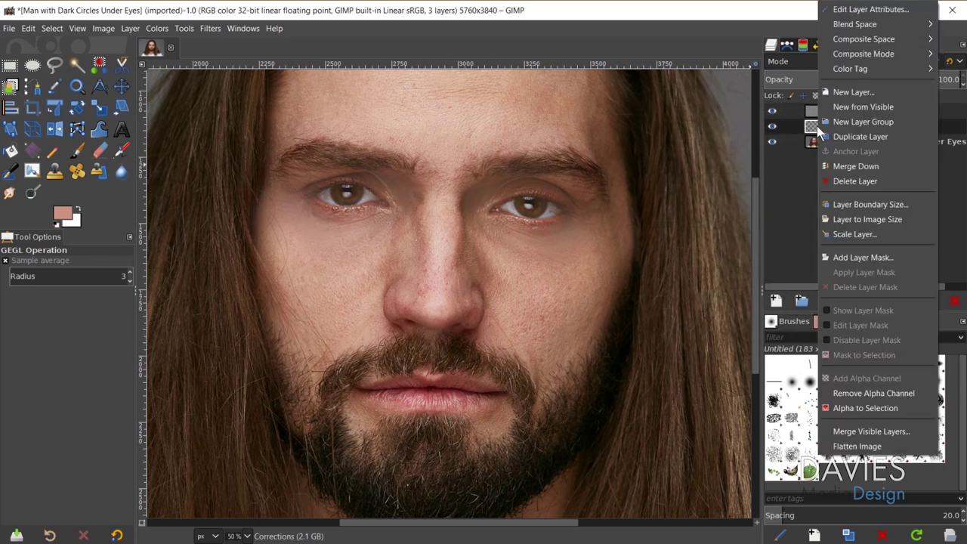
click(860, 258)
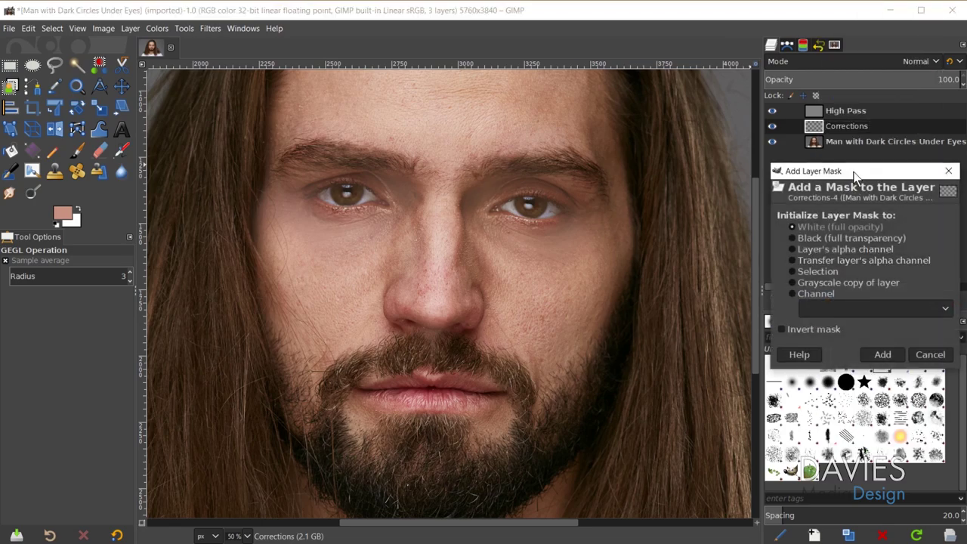
drag(852, 171, 758, 138)
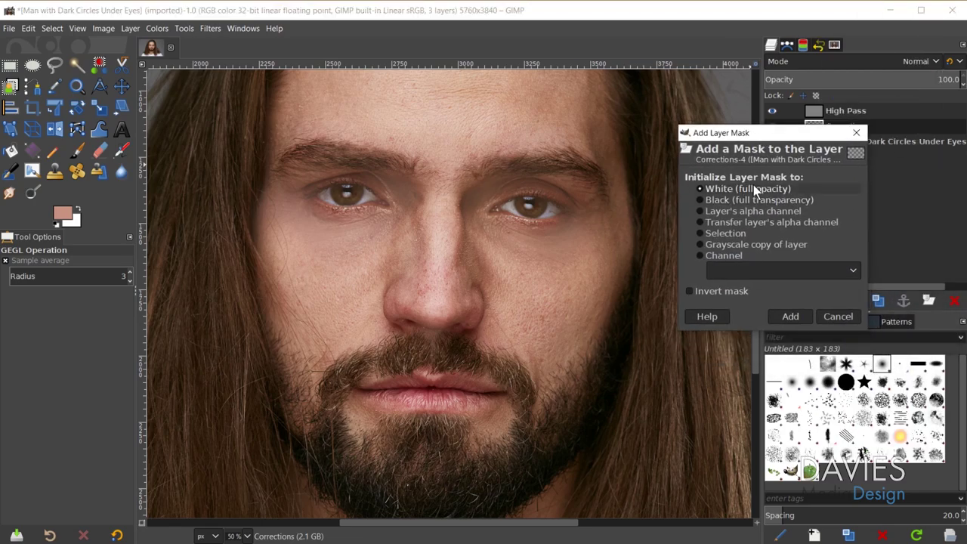
click(791, 316)
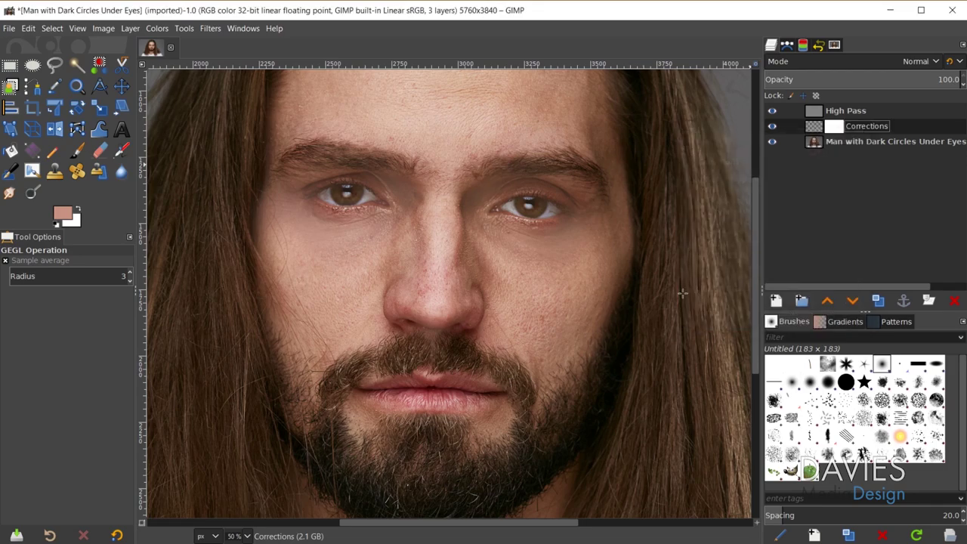
click(76, 154)
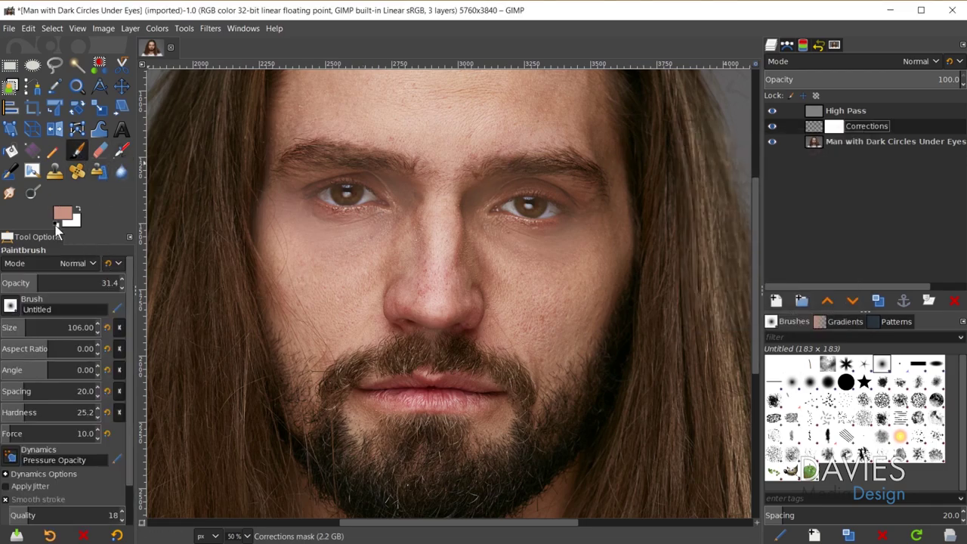
click(56, 223)
Step: At 100 opacity with the 2. Hardness 100 brush, paint black mask over the left iris at 300%
drag(76, 282, 161, 280)
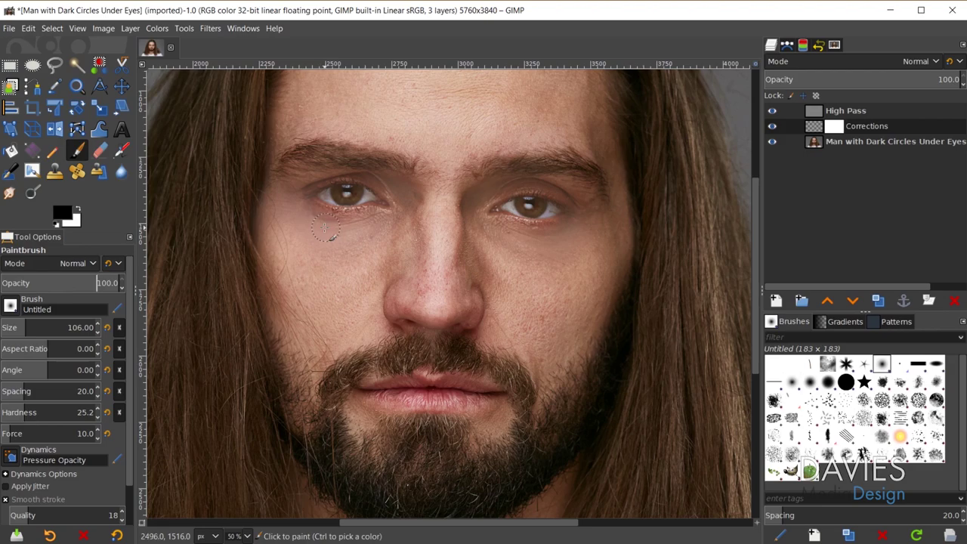
click(10, 306)
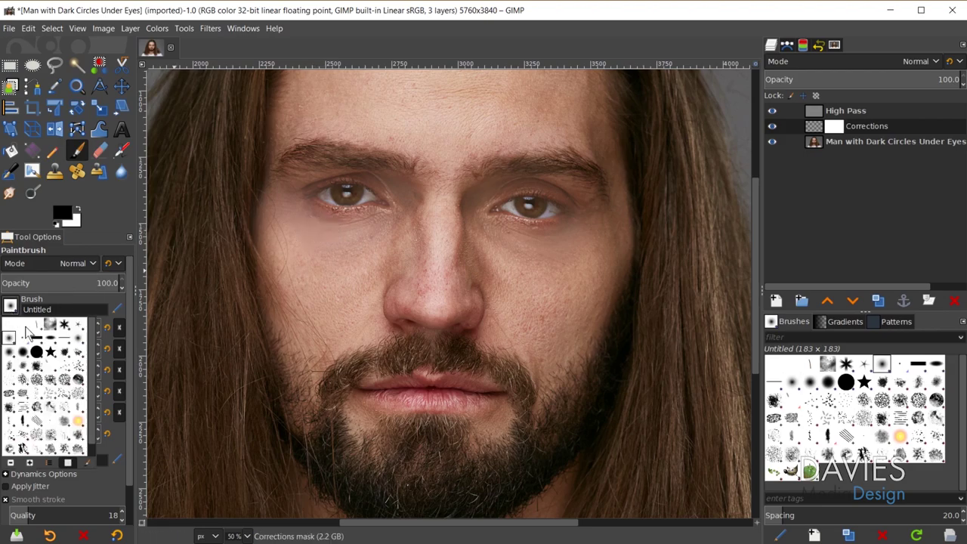
click(35, 352)
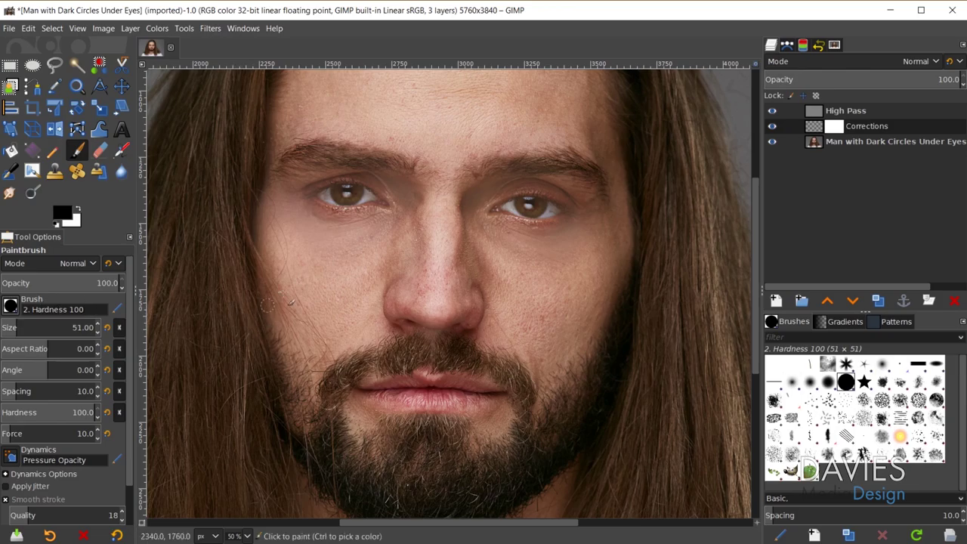
key(2)
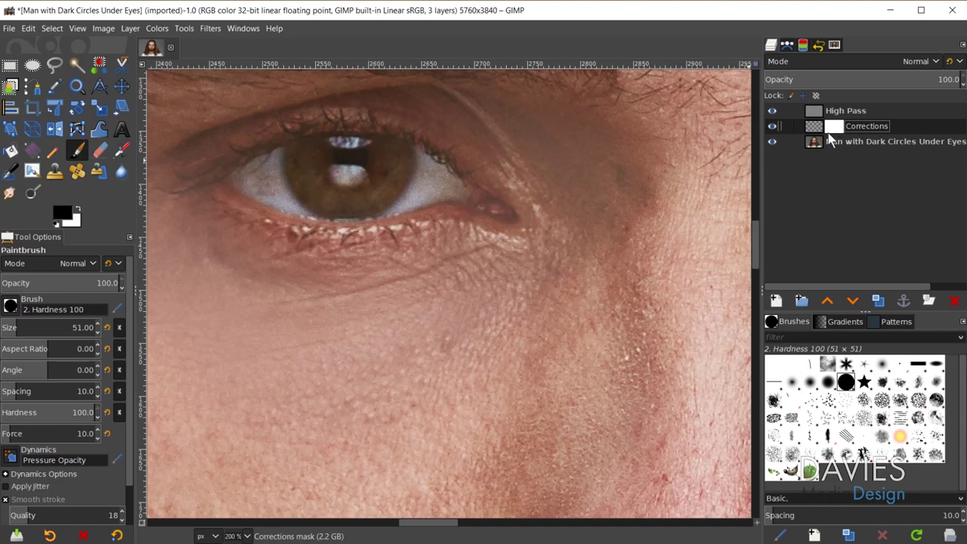
key(plus)
mouse_move(276, 166)
mouse_down()
mouse_move(331, 137)
mouse_move(425, 135)
mouse_move(467, 143)
mouse_move(516, 172)
mouse_move(307, 184)
mouse_move(221, 160)
mouse_move(292, 137)
mouse_up()
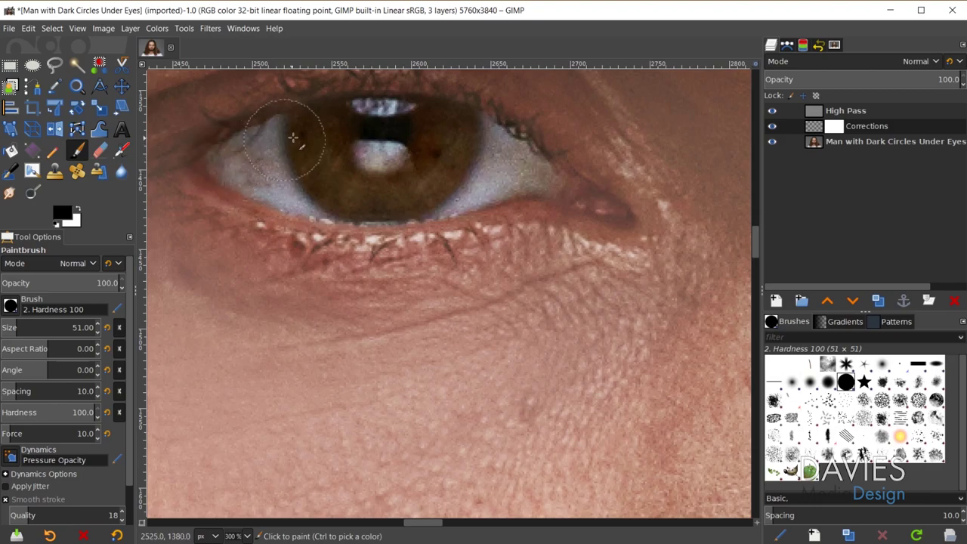
Step: Zoom back out and bring the right eye into view
key(minus)
scroll(419, 201, up, 3)
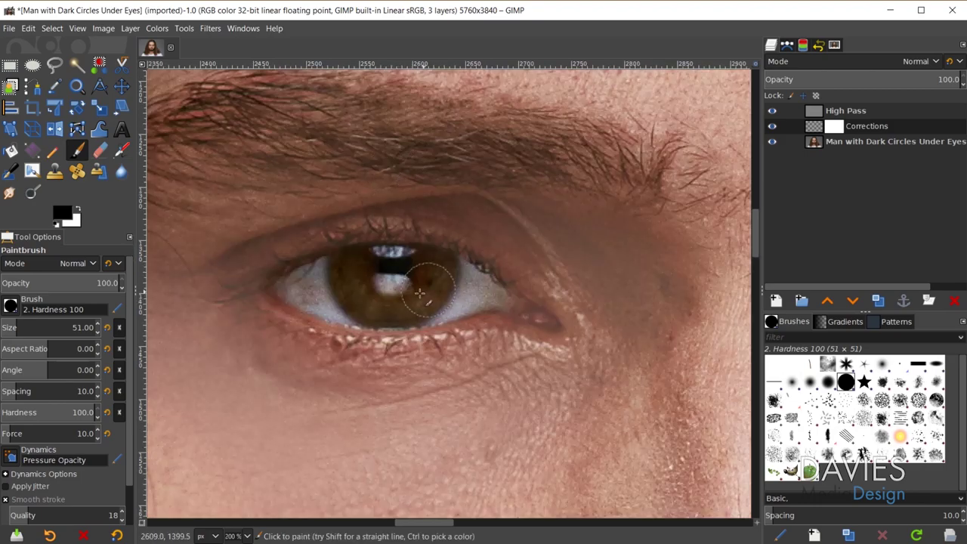
key(minus)
key(minus)
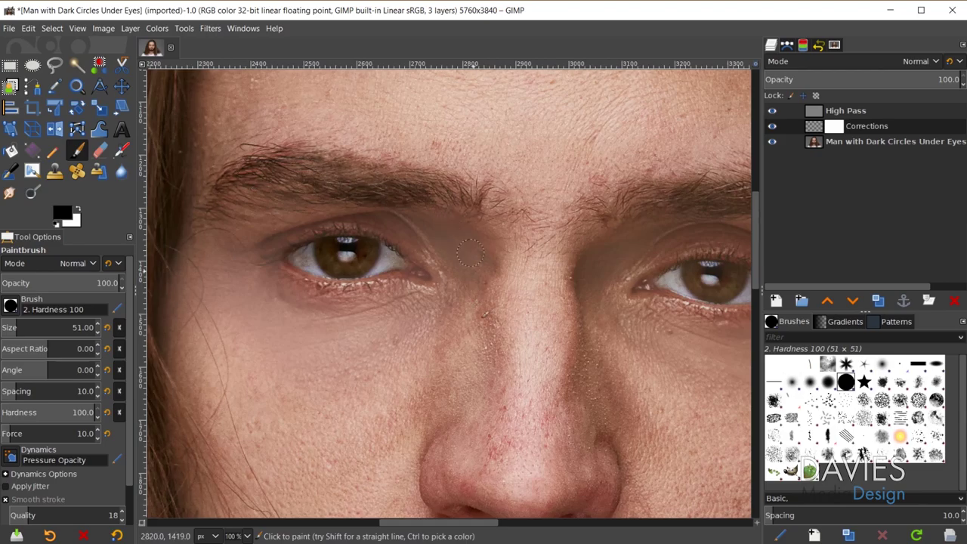
drag(475, 523, 526, 523)
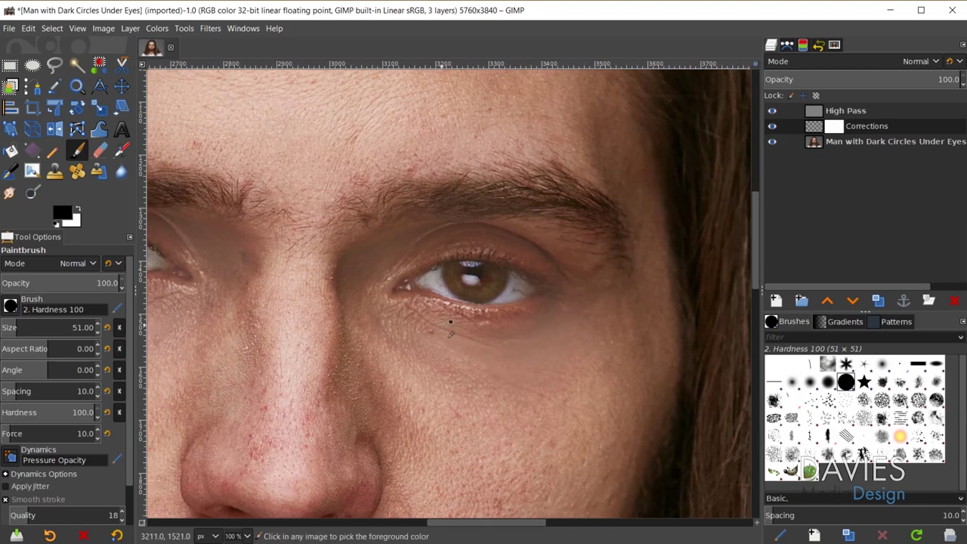
ctrl+scroll(484, 281, up, 1)
ctrl+scroll(484, 281, up, 1)
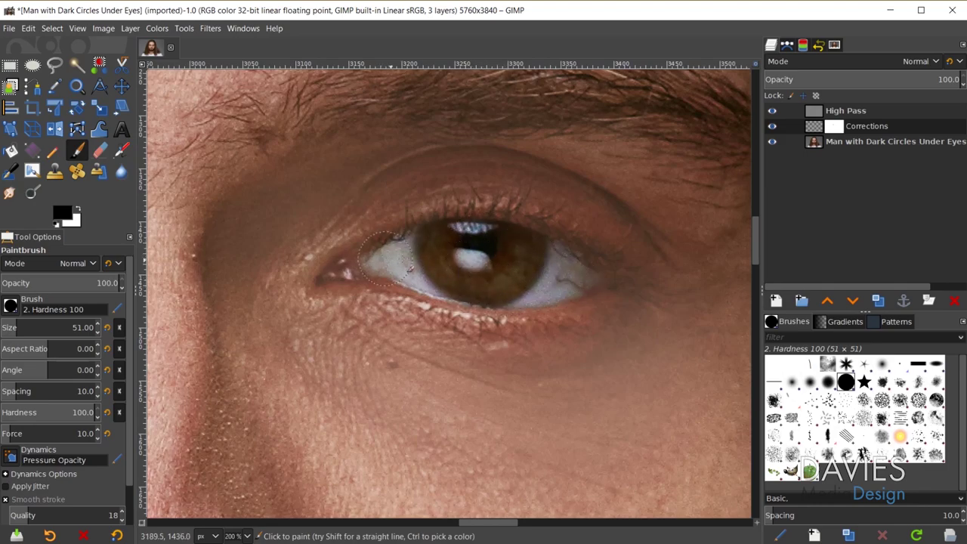
ctrl+scroll(548, 262, down, 2)
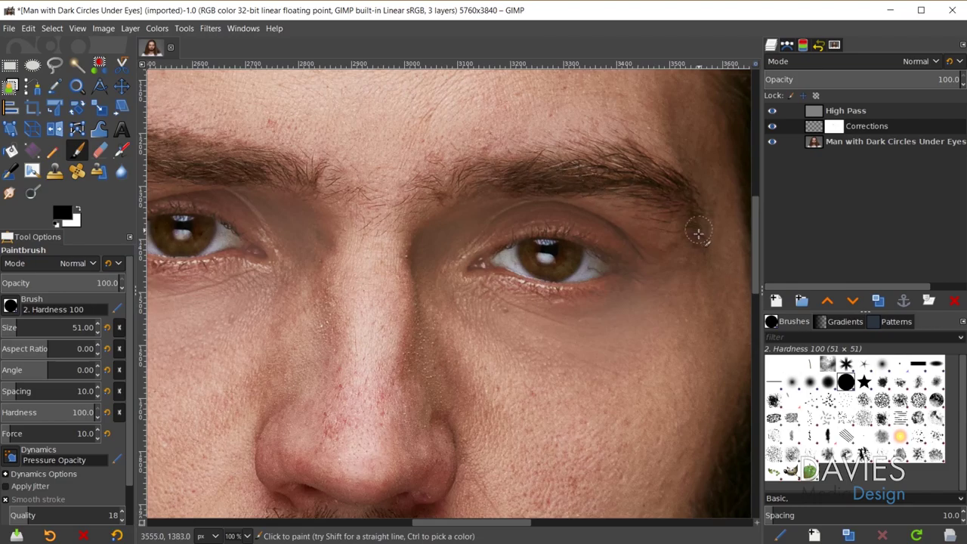
ctrl+scroll(343, 342, down, 2)
ctrl+scroll(324, 388, down, 2)
scroll(231, 371, down, 2)
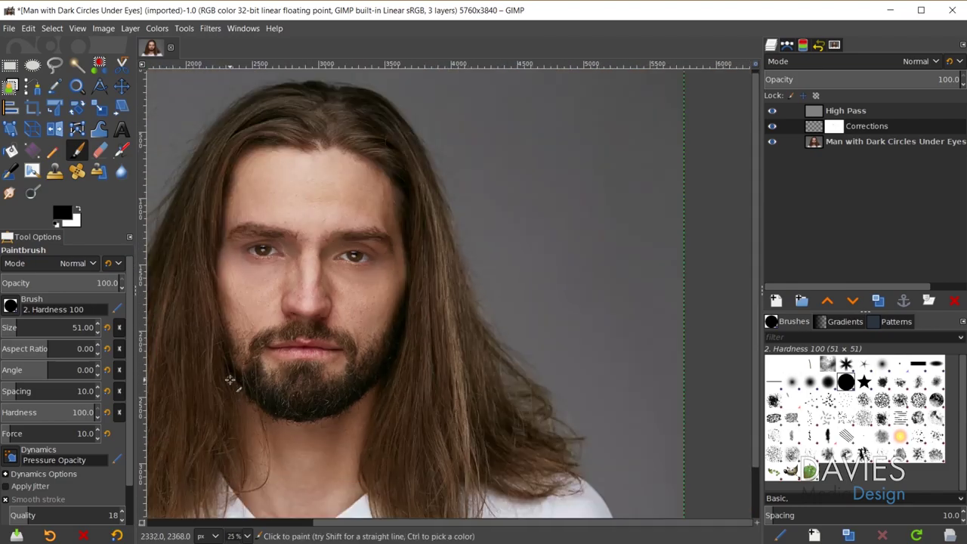
scroll(457, 449, left, 3)
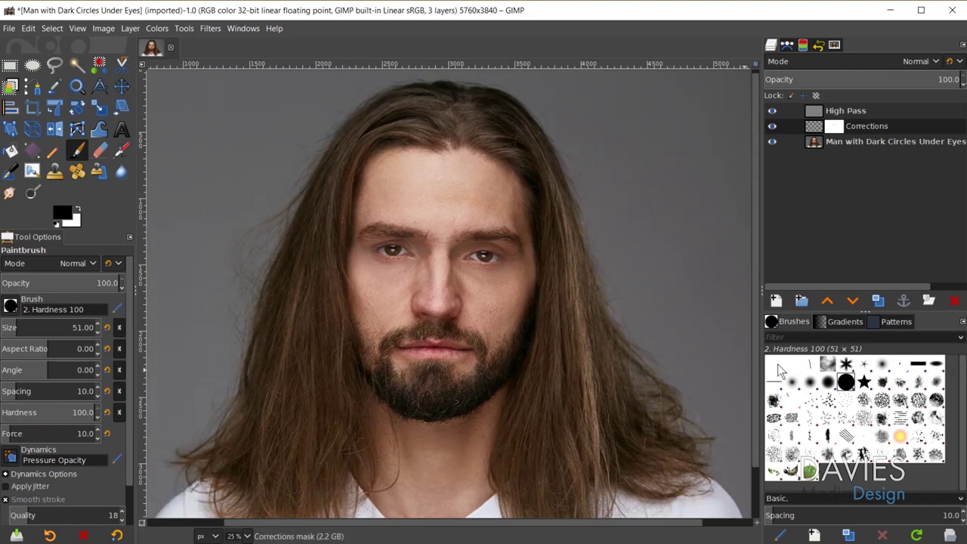
shift+click(772, 142)
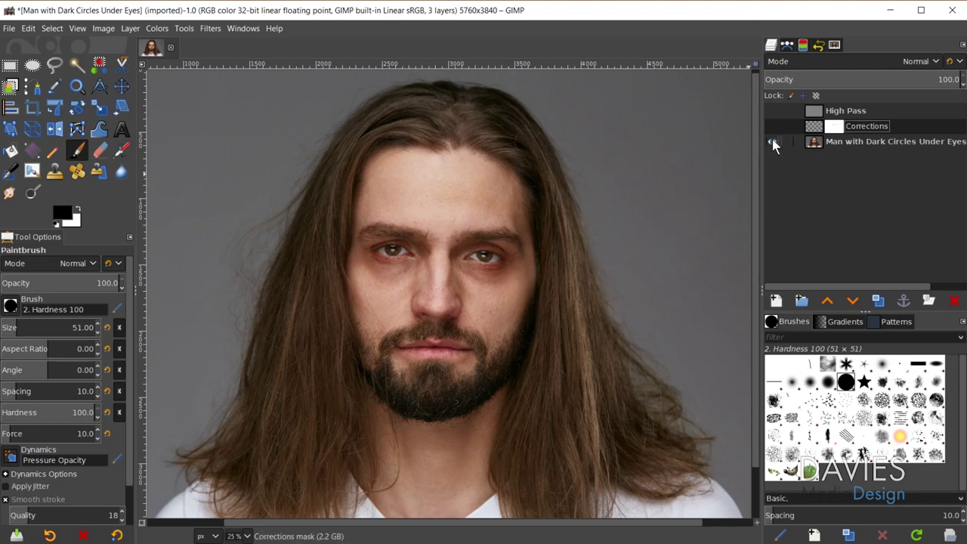
shift+click(771, 141)
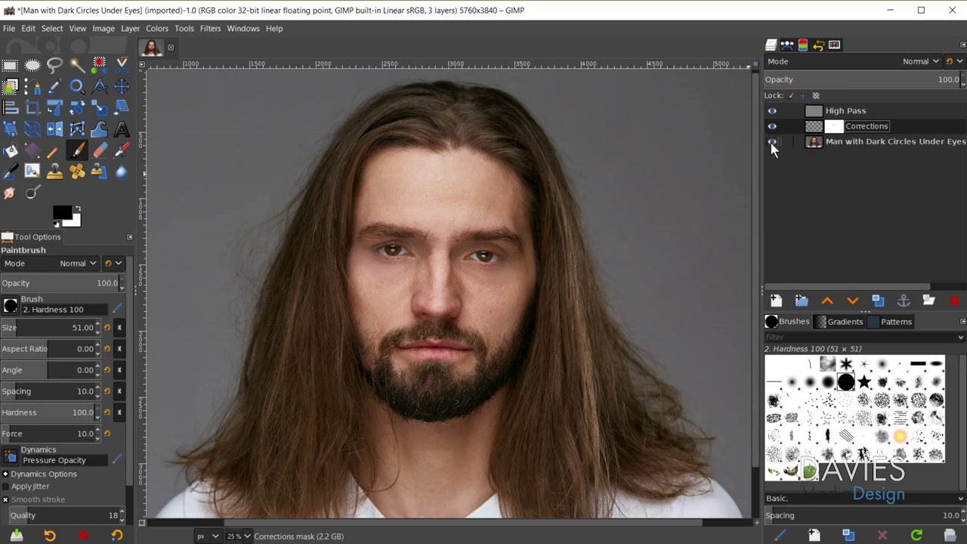